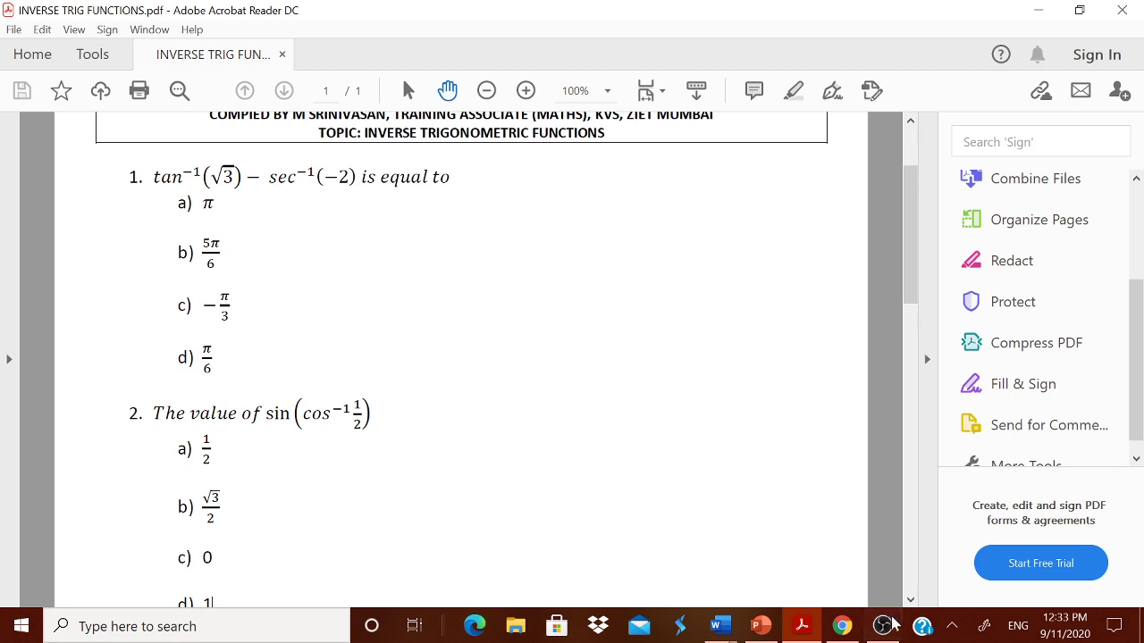
# - Review the inverse trig worksheet questions in the Word document
pyautogui.moveTo(714, 625)
pyautogui.click(606, 511)
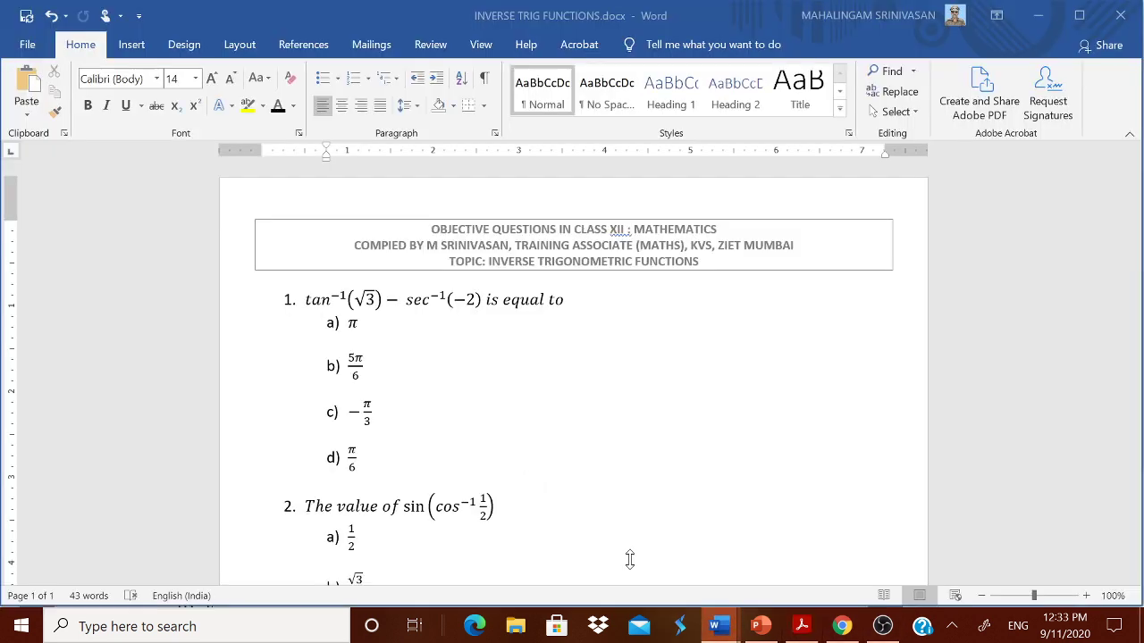
pyautogui.scroll(-10, 645, 474)
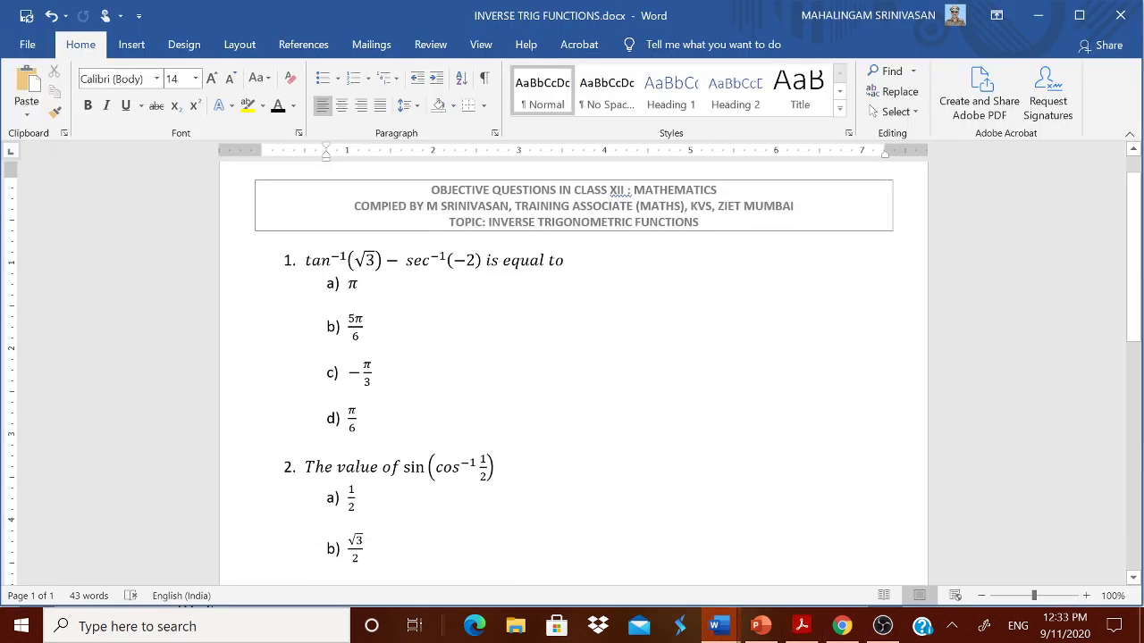
pyautogui.scroll(5, 645, 473)
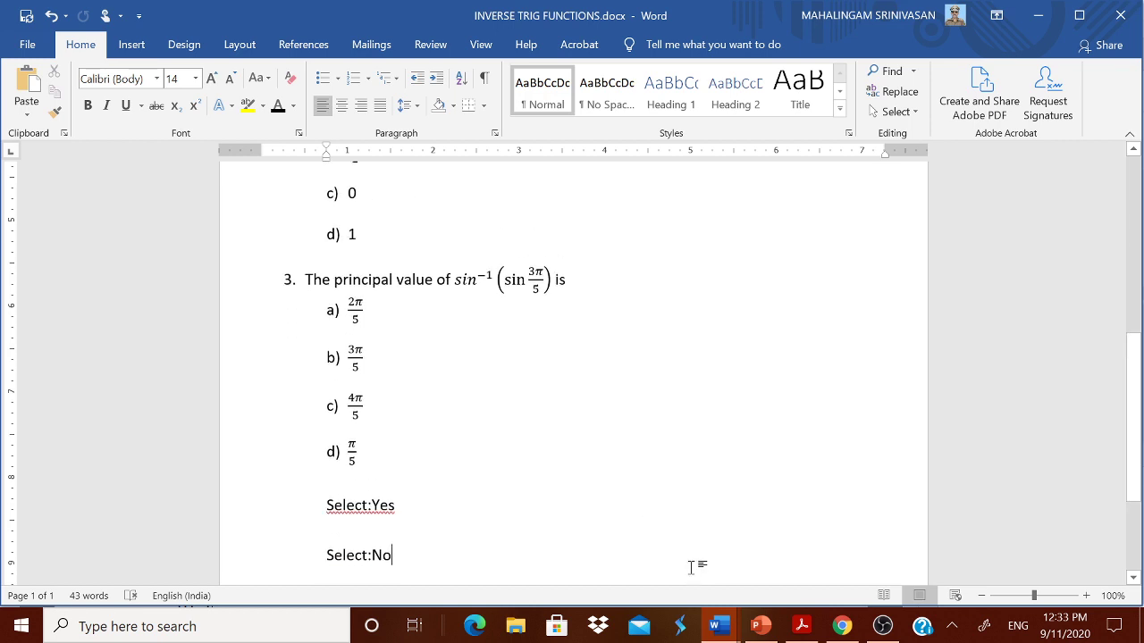
# - Check the INVERSE TRIG FUNCTIONS.pdf version in Acrobat, then go to liveworksheets.com in Chrome
pyautogui.click(790, 632)
pyautogui.scroll(1, 630, 401)
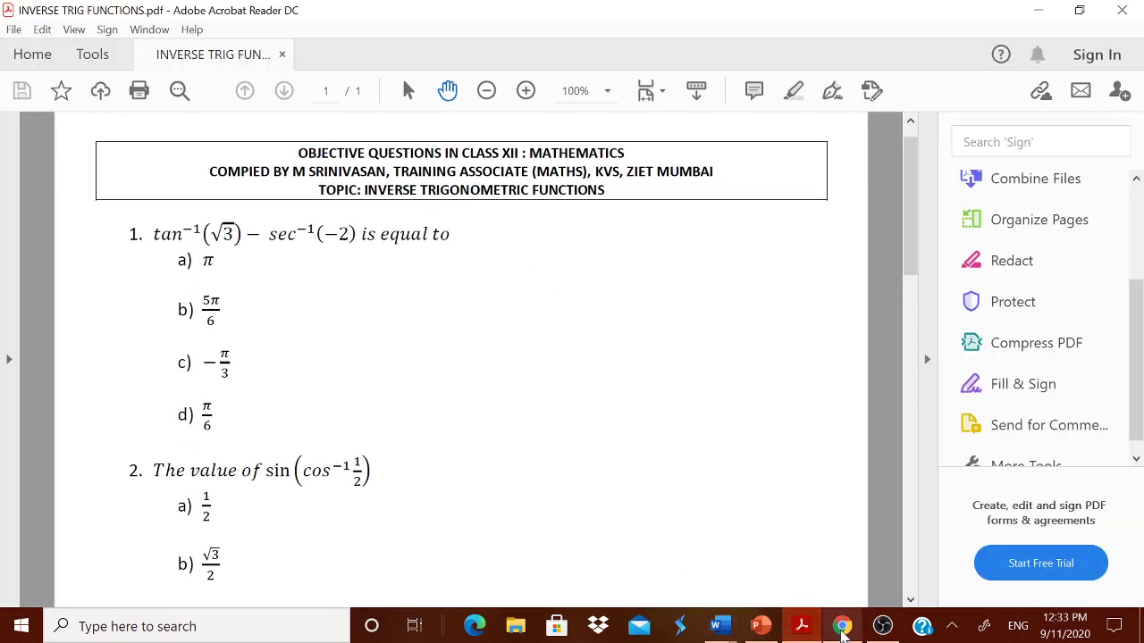
pyautogui.click(841, 626)
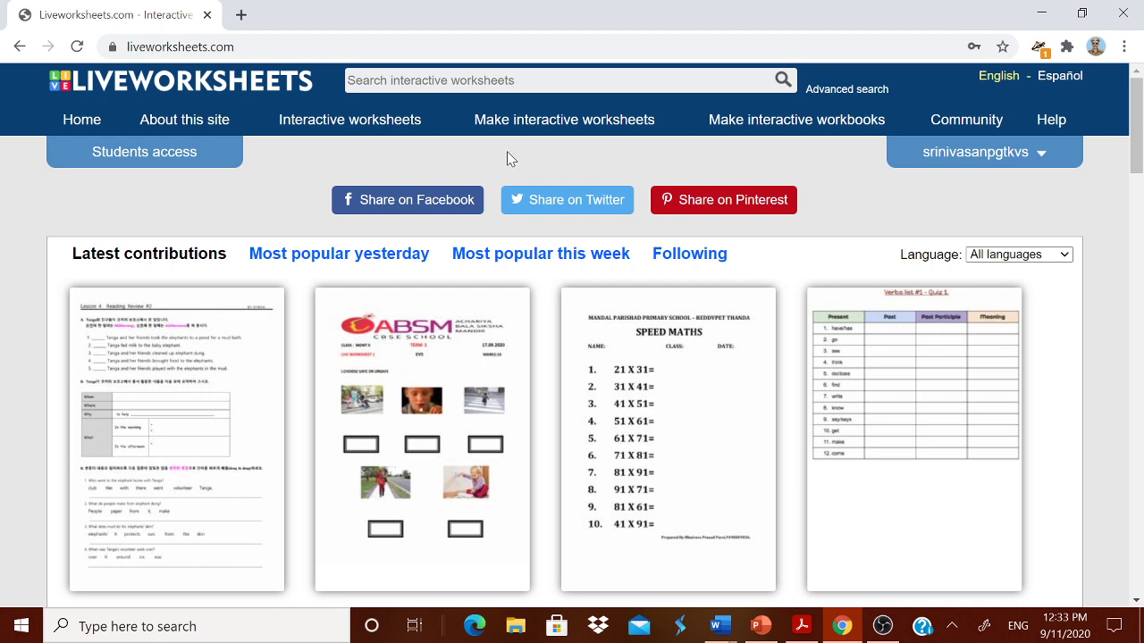
# - Start a new interactive worksheet from Make interactive worksheets > Get started
pyautogui.moveTo(541, 133)
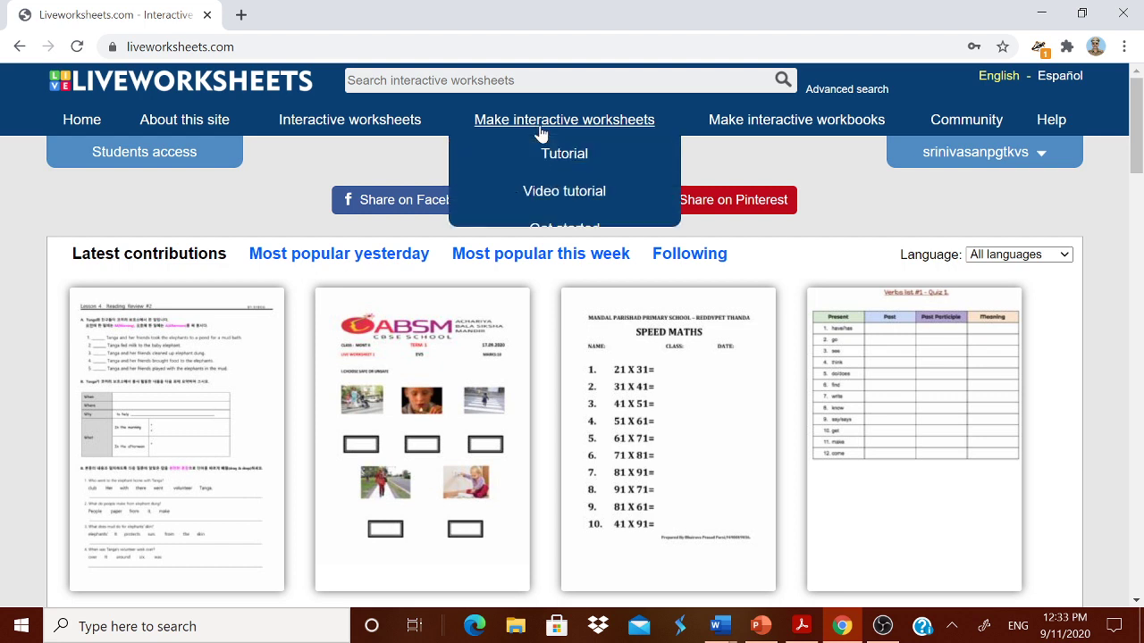
pyautogui.click(565, 238)
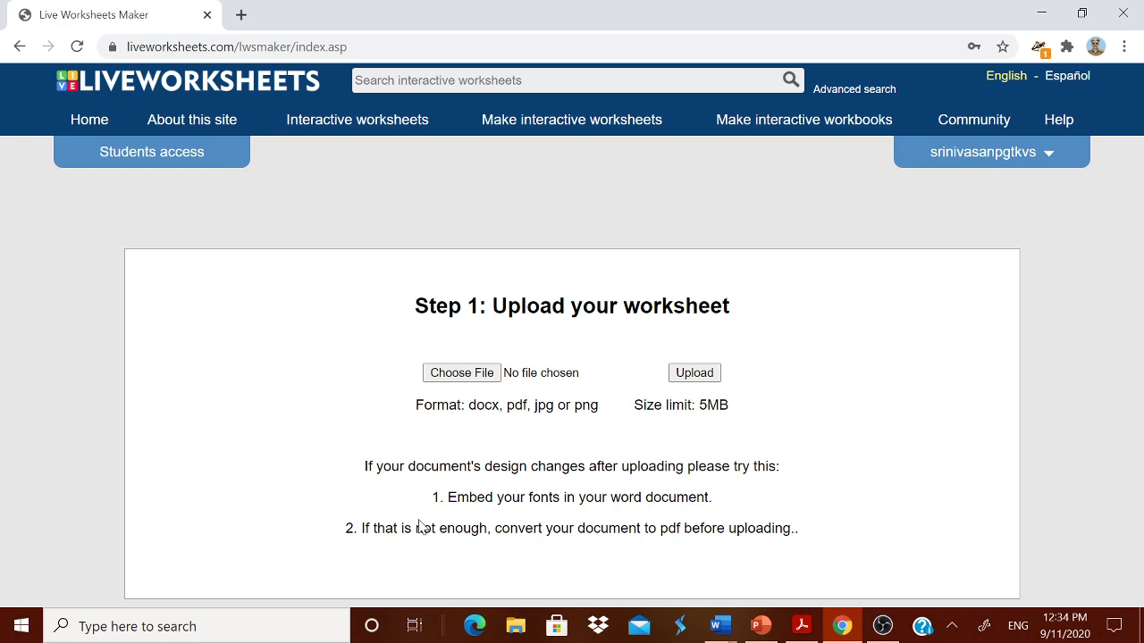
# - Choose INVERSE TRIG FUNCTIONS.pdf from the Desktop and upload it to the worksheet maker
pyautogui.click(464, 383)
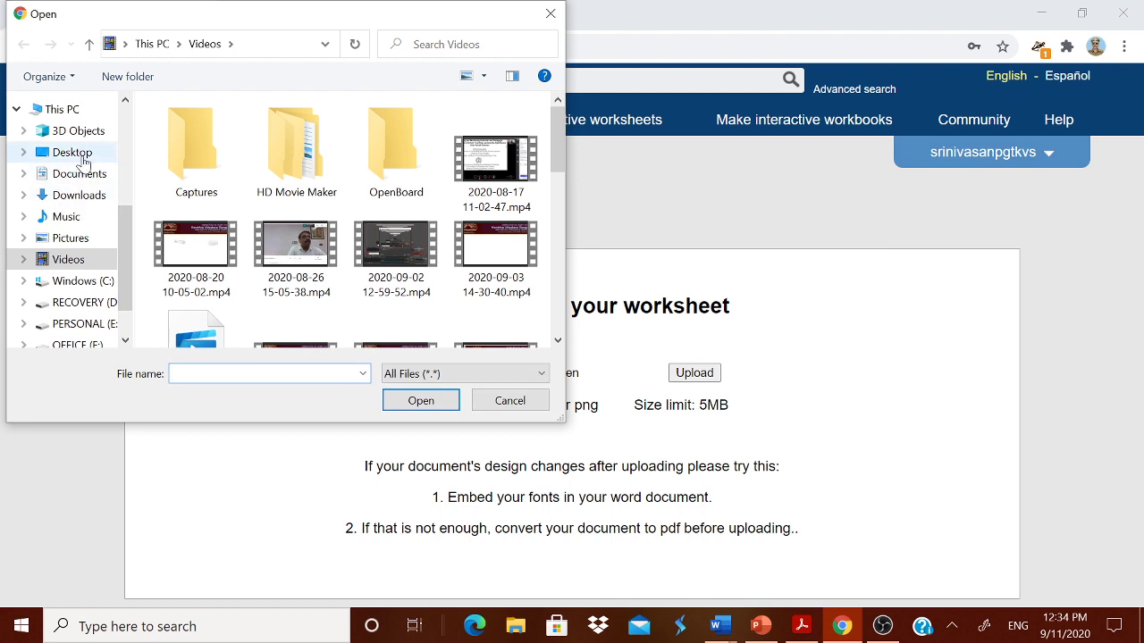
pyautogui.click(84, 157)
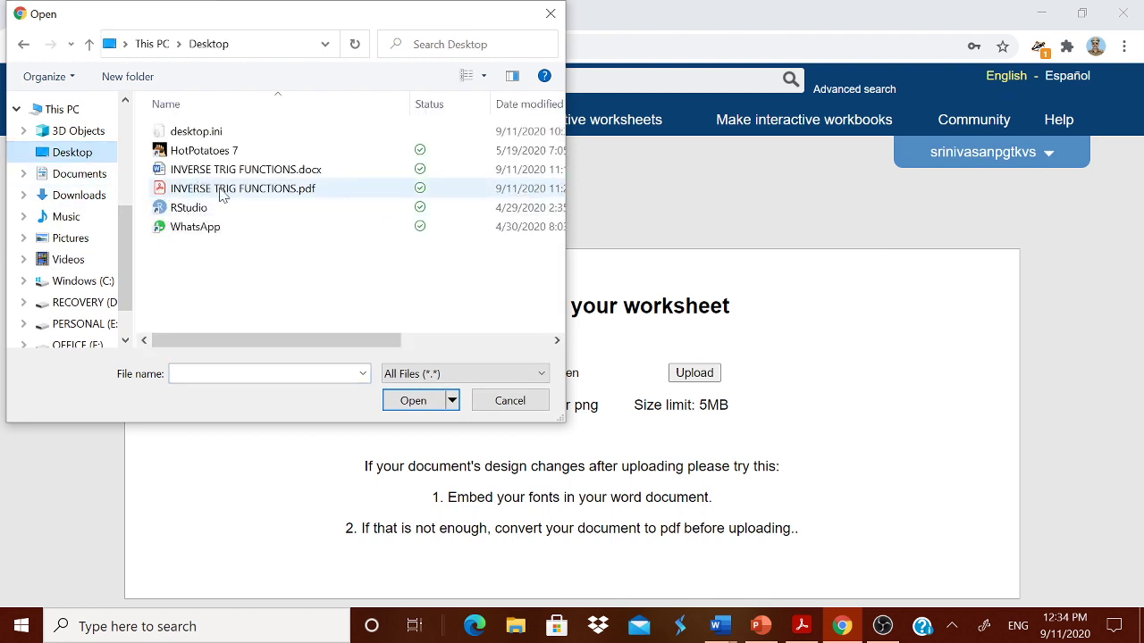
pyautogui.click(266, 188)
pyautogui.click(407, 404)
pyautogui.click(683, 380)
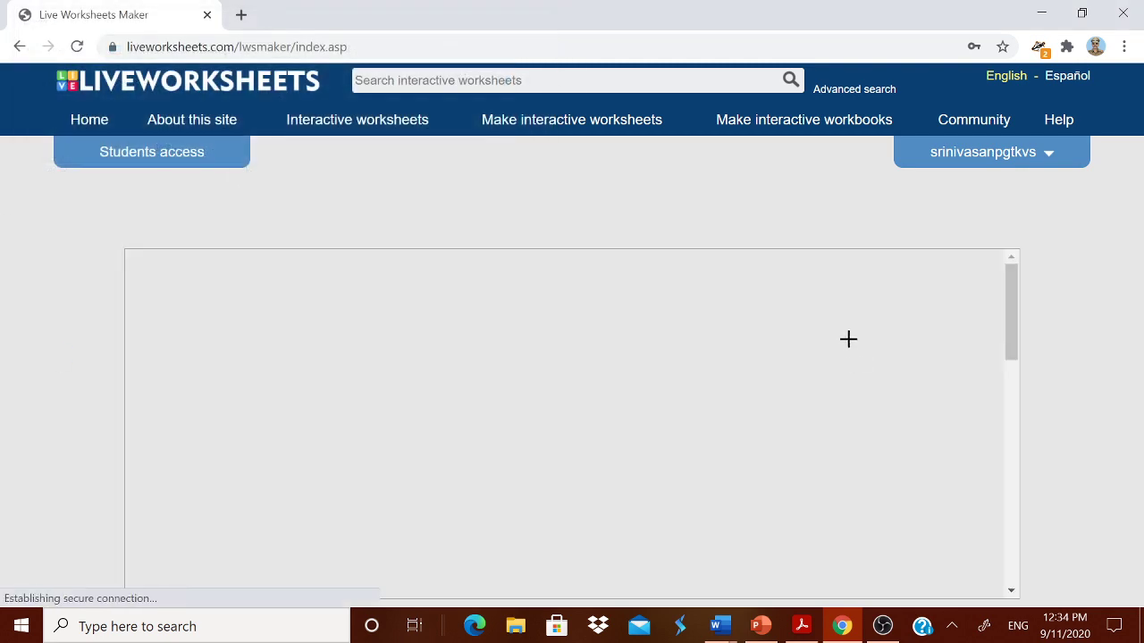
# - Look over the uploaded worksheet's questions in the editor, then switch to PowerPoint
pyautogui.scroll(-2, 794, 411)
pyautogui.scroll(-5, 794, 411)
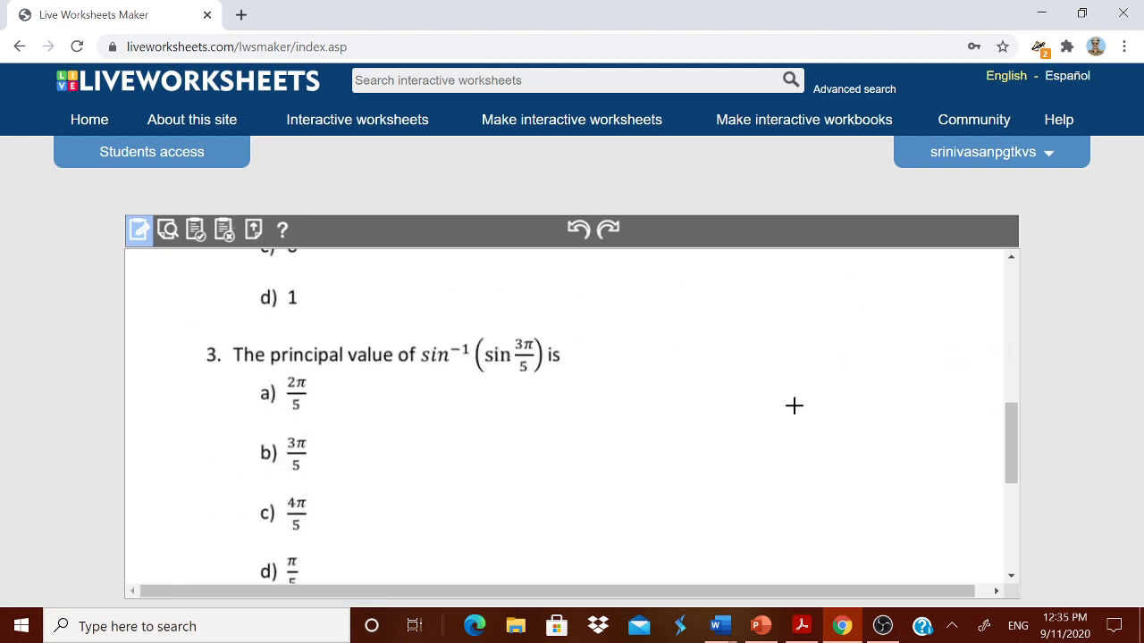
pyautogui.scroll(5, 758, 436)
pyautogui.scroll(2, 759, 436)
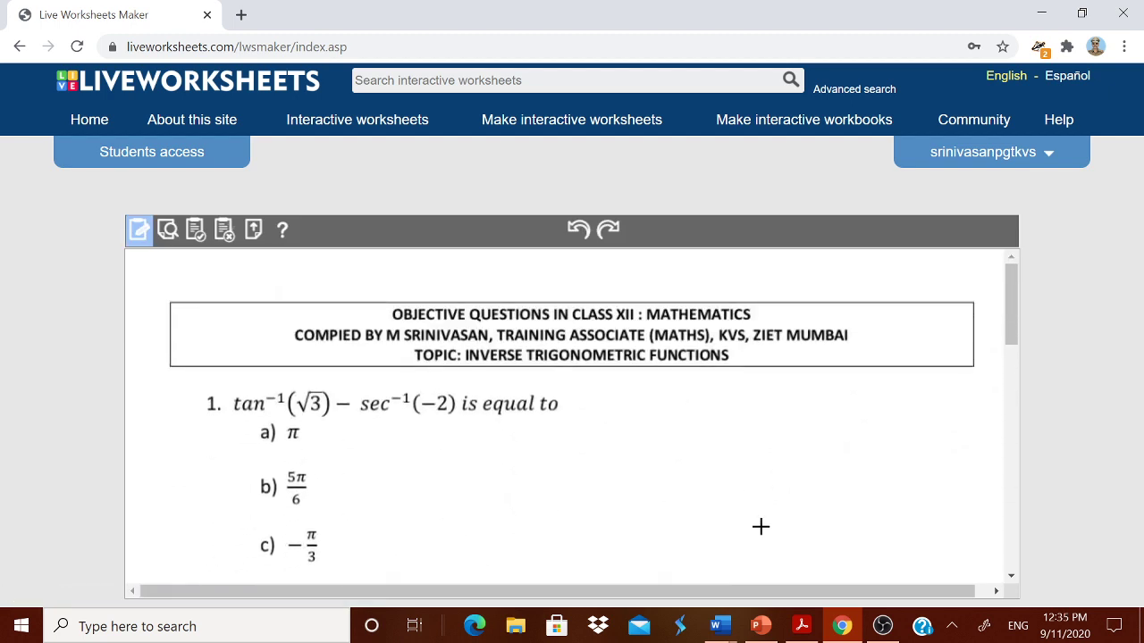
pyautogui.scroll(-1, 564, 520)
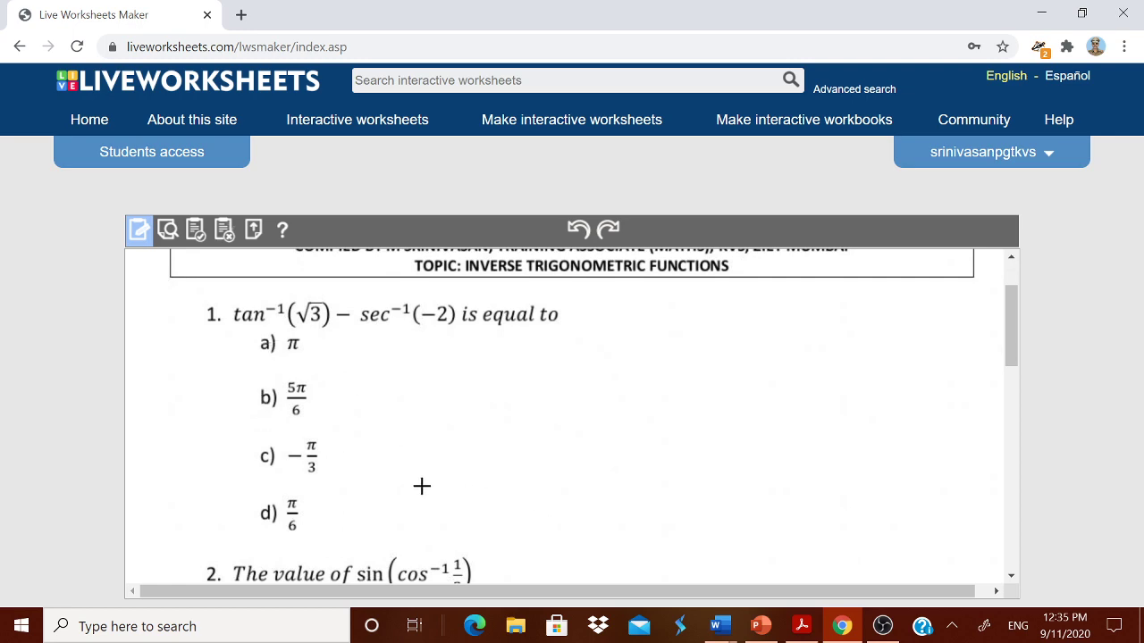
pyautogui.click(760, 626)
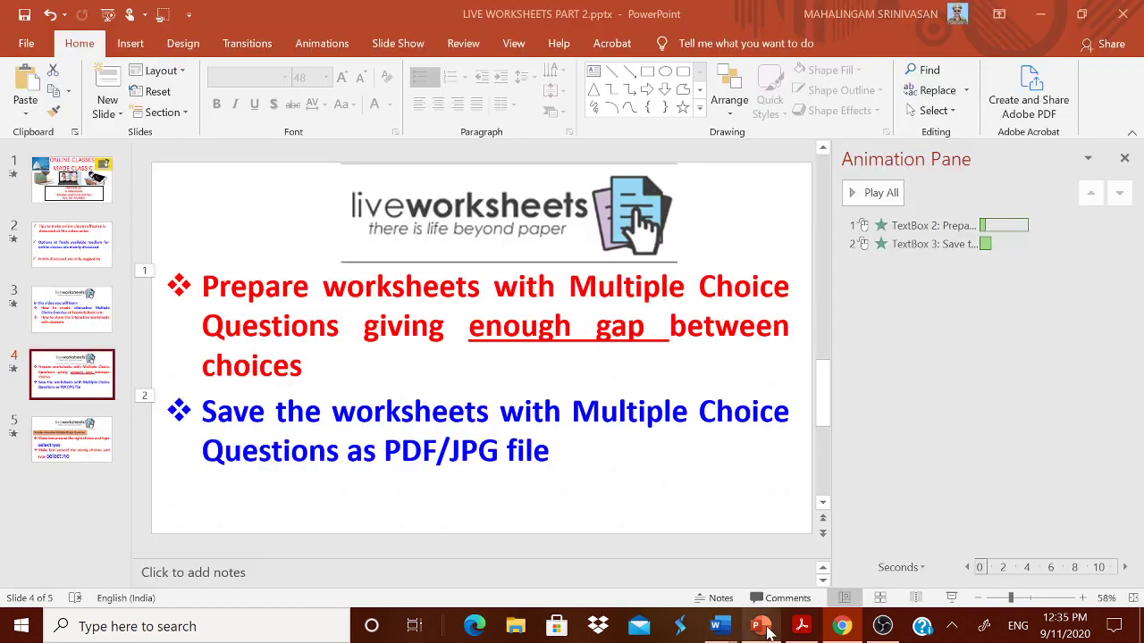
# - Present slide 5's select:yes / select:no marking instructions, then return to the Word document
pyautogui.click(83, 435)
pyautogui.click(953, 602)
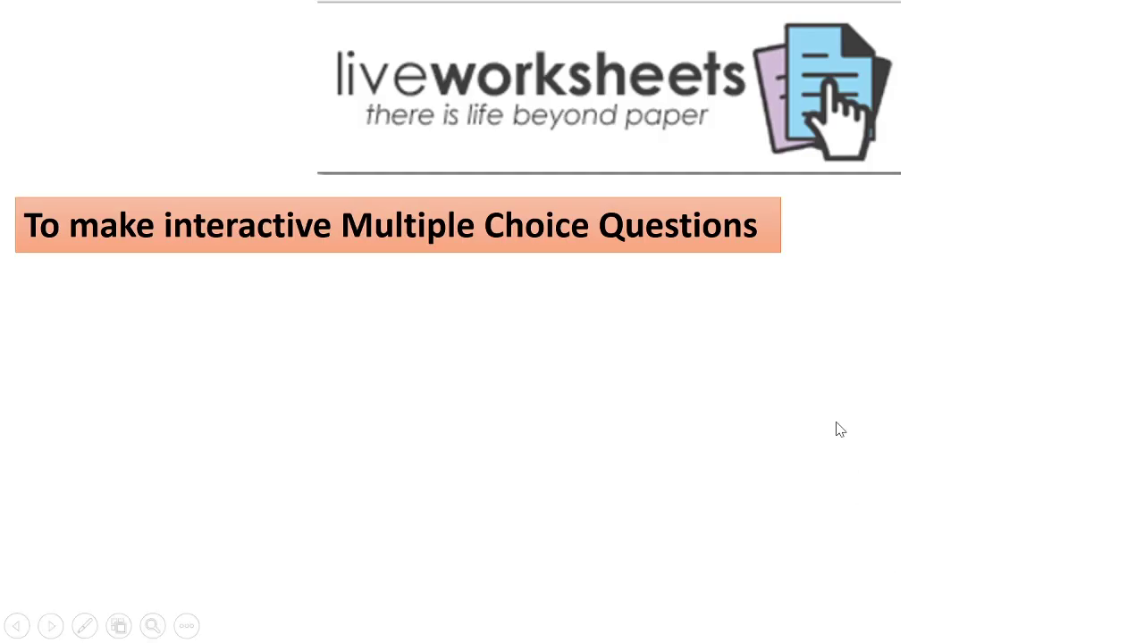
pyautogui.click(880, 404)
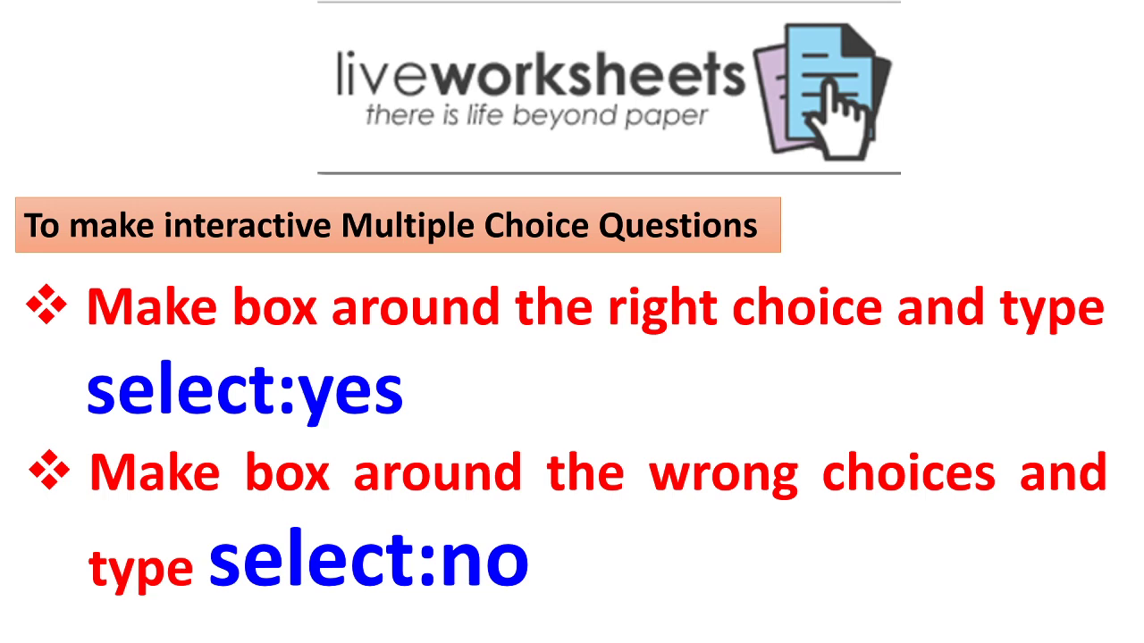
pyautogui.press('Escape')
pyautogui.moveTo(719, 624)
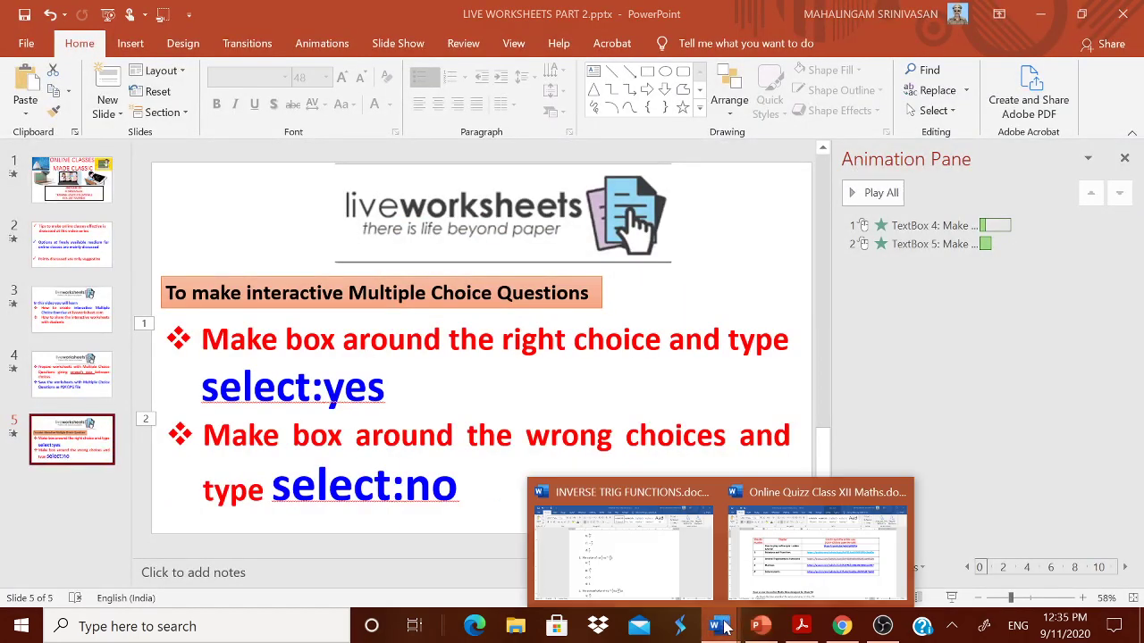
pyautogui.click(640, 582)
# - Copy the Select:Yes line from Word and return to the Liveworksheets editor
pyautogui.scroll(-5, 268, 521)
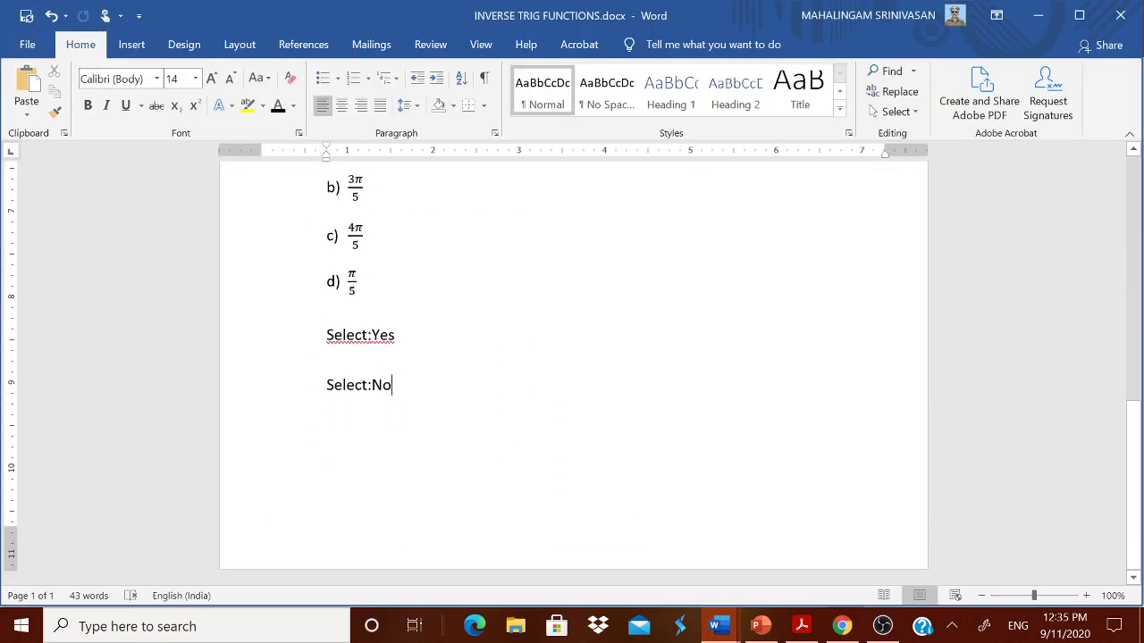
pyautogui.press('Home')
pyautogui.hotkey('shift', 'Up')
pyautogui.hotkey('shift', 'Up')
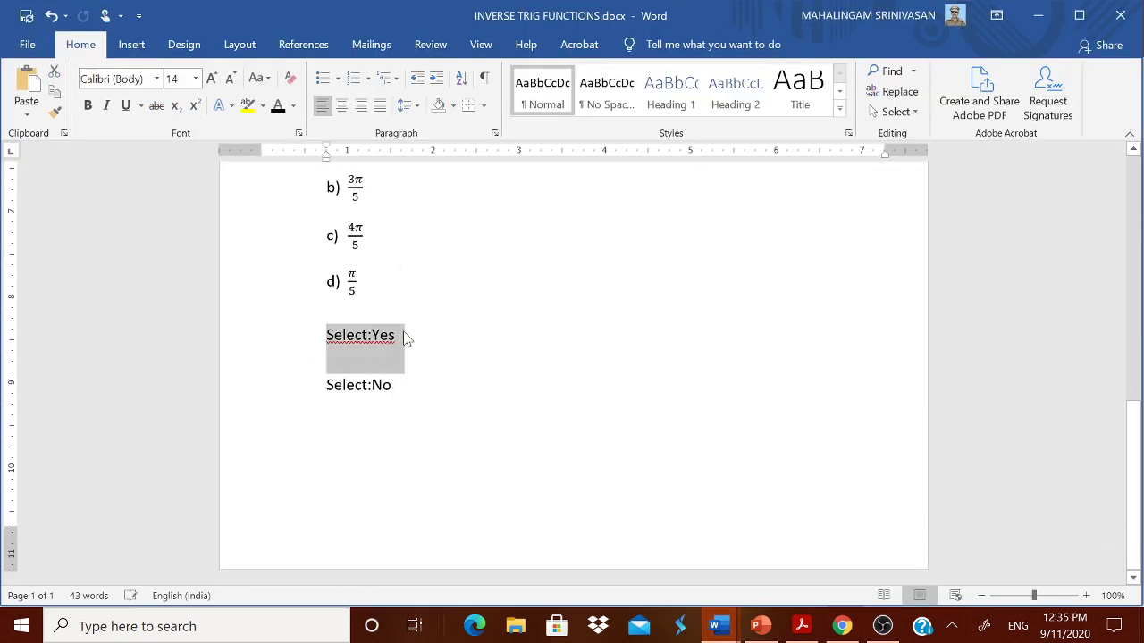
pyautogui.click(843, 626)
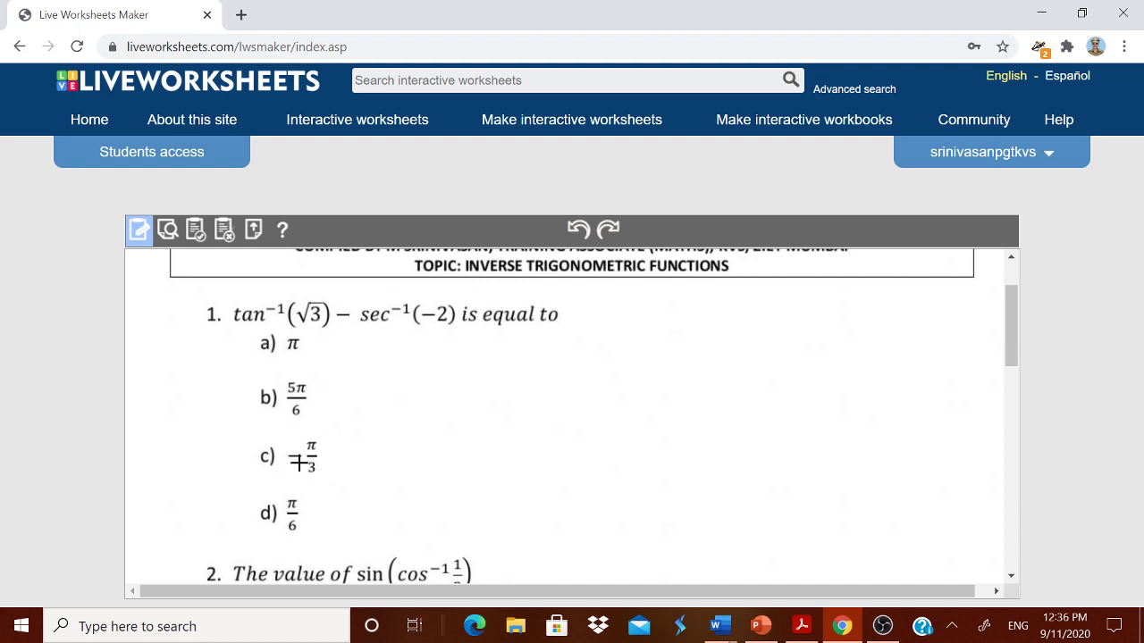
# - Add a select:Yes answer box over question 1's option c) −π/3
pyautogui.scroll(-2, 336, 467)
pyautogui.moveTo(251, 302); pyautogui.dragTo(323, 313)
pyautogui.scroll(2, 363, 345)
pyautogui.moveTo(251, 428); pyautogui.dragTo(349, 491)
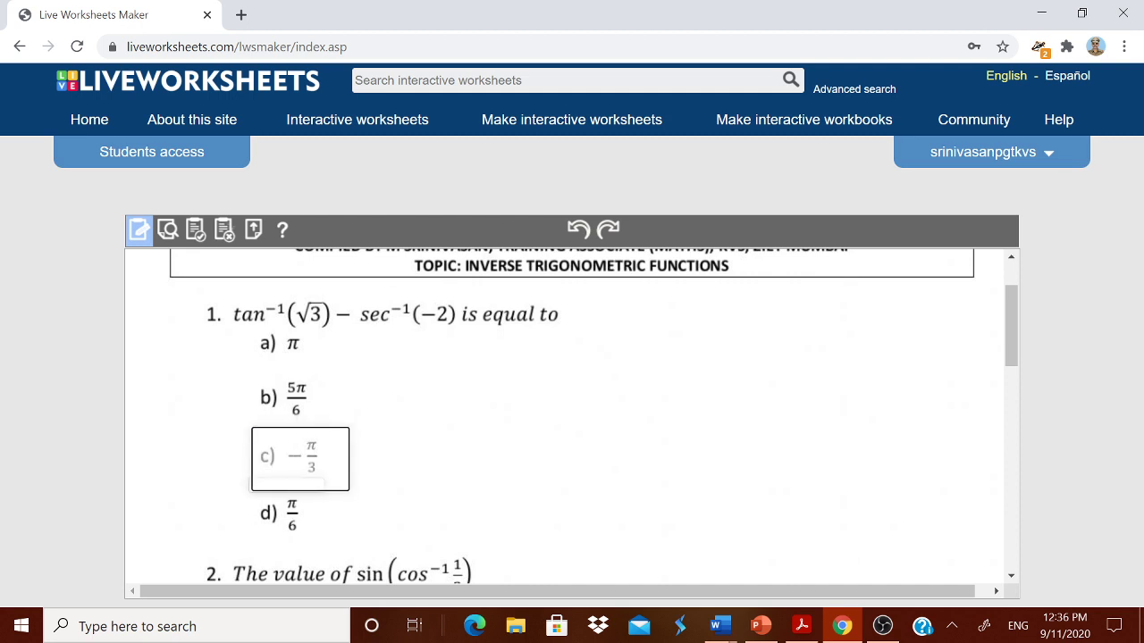
pyautogui.write('select:Yes')
pyautogui.click(387, 465)
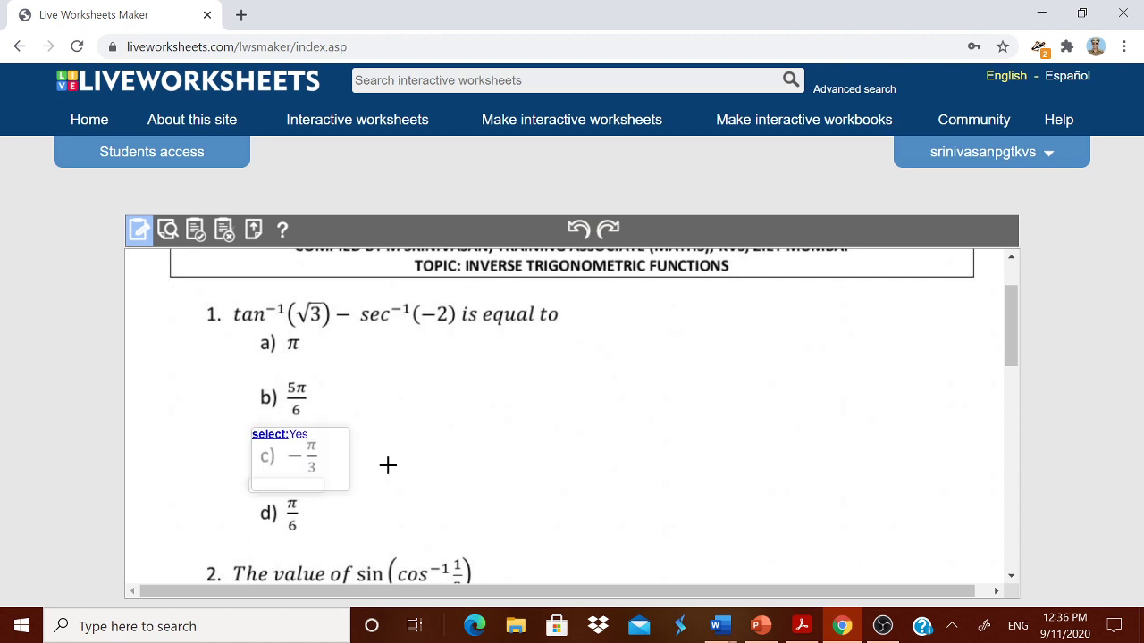
# - Add a select:Yes answer box over question 2's option b)
pyautogui.scroll(-3, 368, 478)
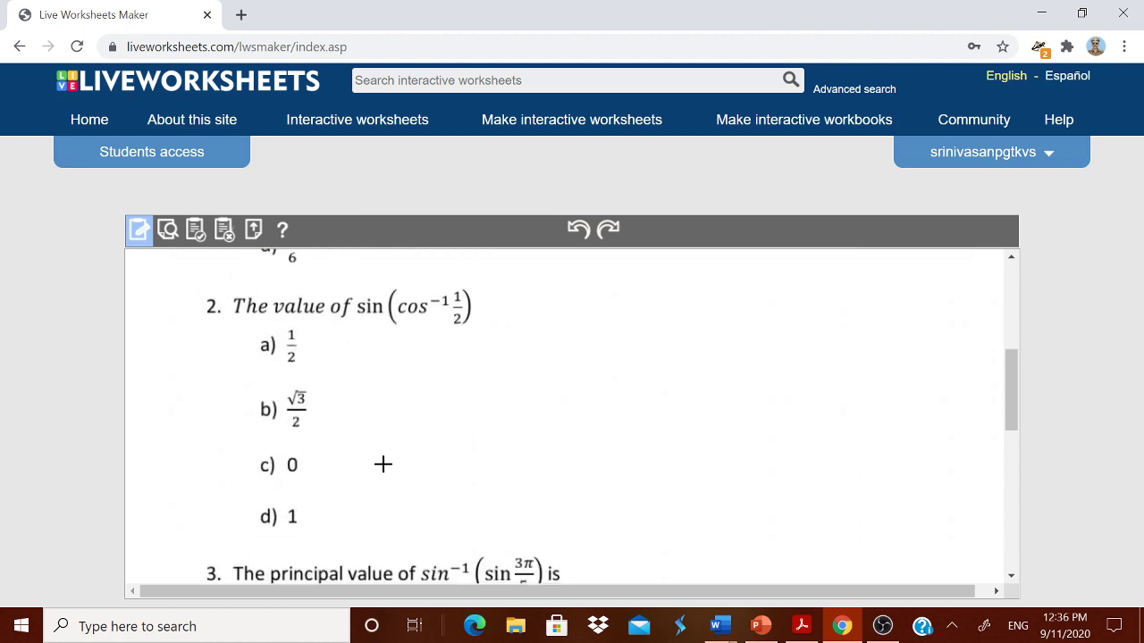
pyautogui.scroll(-2, 381, 464)
pyautogui.scroll(3, 384, 459)
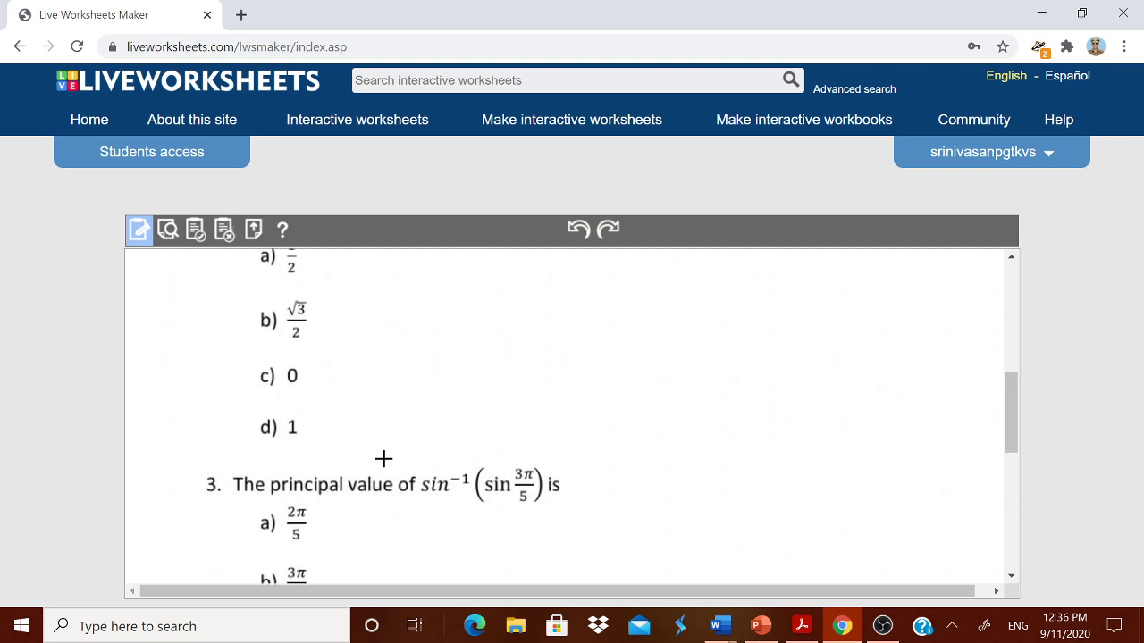
pyautogui.moveTo(236, 465)
pyautogui.mouseDown()
pyautogui.moveTo(301, 480)
pyautogui.moveTo(331, 536)
pyautogui.mouseUp()
pyautogui.click(279, 498)
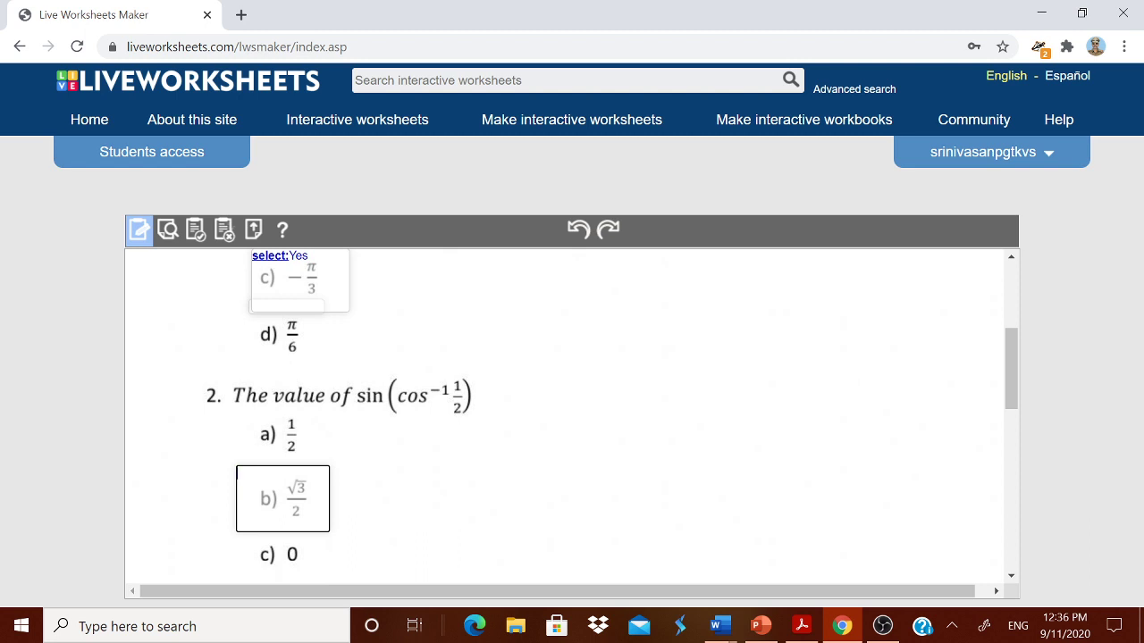
pyautogui.write('select:Yes')
# - Add a select:Yes answer box over question 3's option a)
pyautogui.scroll(-2, 396, 495)
pyautogui.scroll(-1, 402, 423)
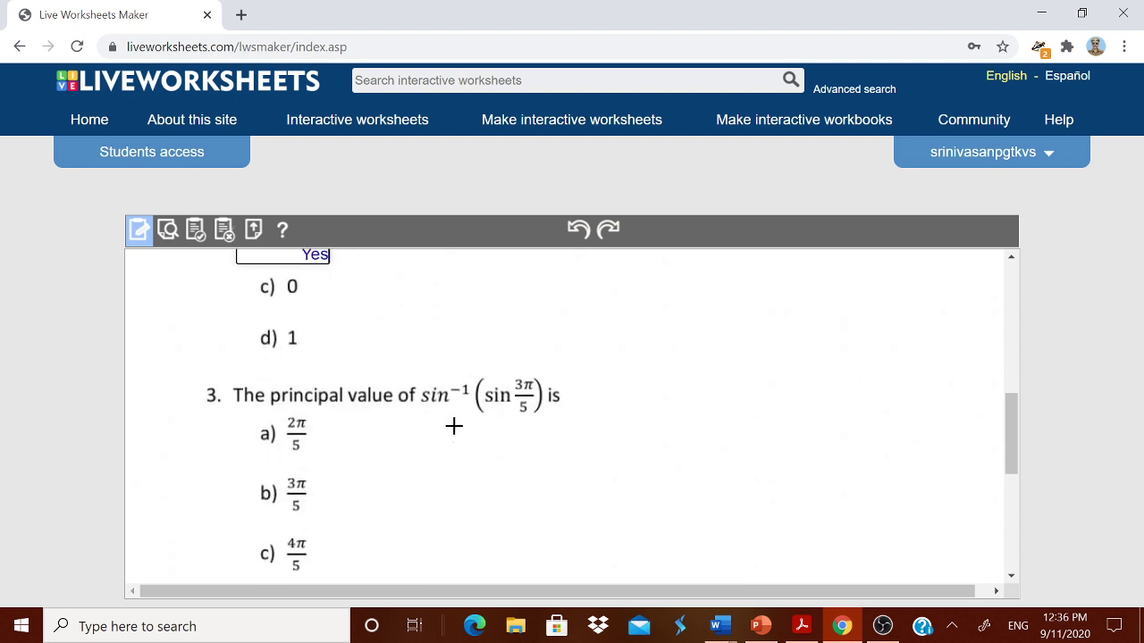
pyautogui.scroll(-1, 408, 432)
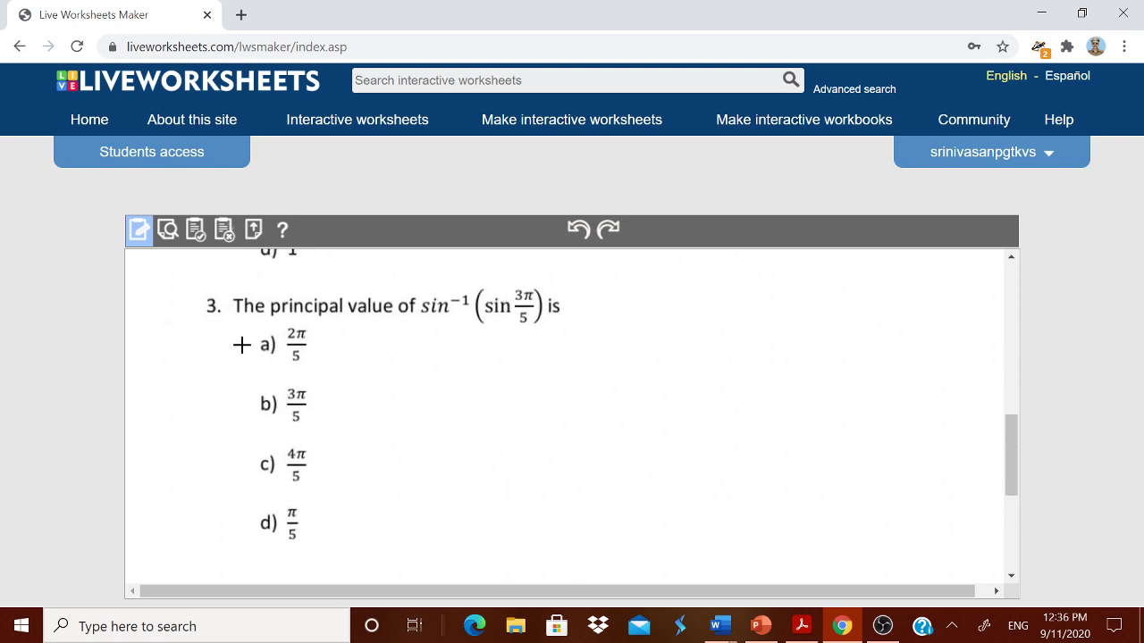
pyautogui.moveTo(246, 324); pyautogui.dragTo(336, 375)
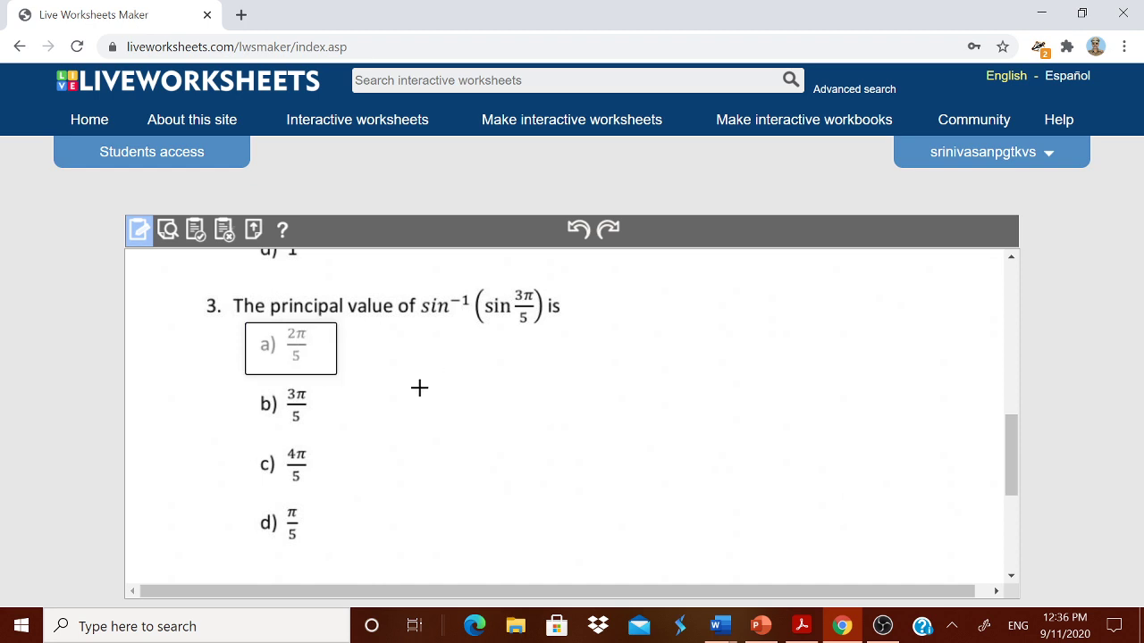
pyautogui.write('select:Yes')
pyautogui.scroll(3, 427, 408)
pyautogui.scroll(-3, 367, 417)
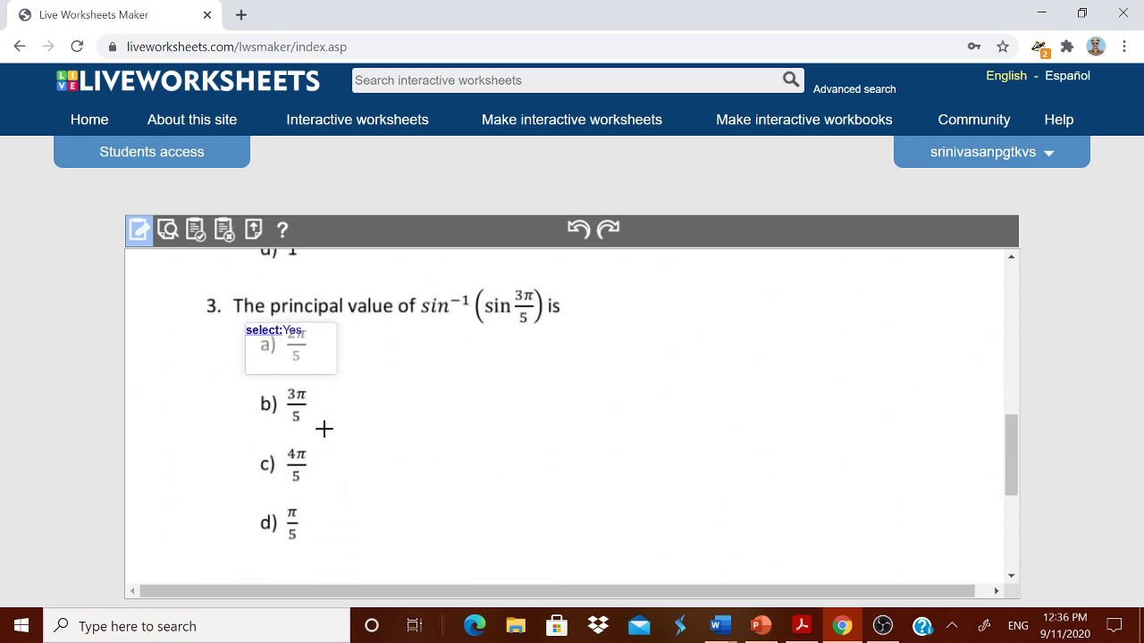
pyautogui.scroll(10, 525, 475)
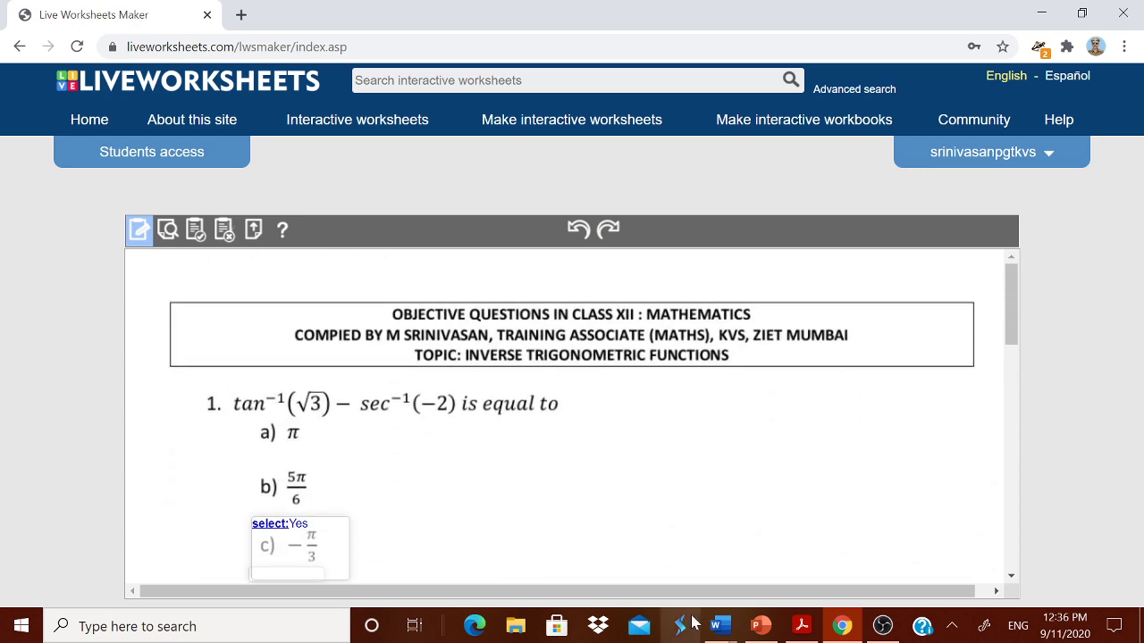
# - Select the Select:No line in the Word document, then return to the editor
pyautogui.moveTo(715, 626)
pyautogui.click(576, 576)
pyautogui.hotkey('shift', 'Down')
pyautogui.hotkey('shift', 'Down')
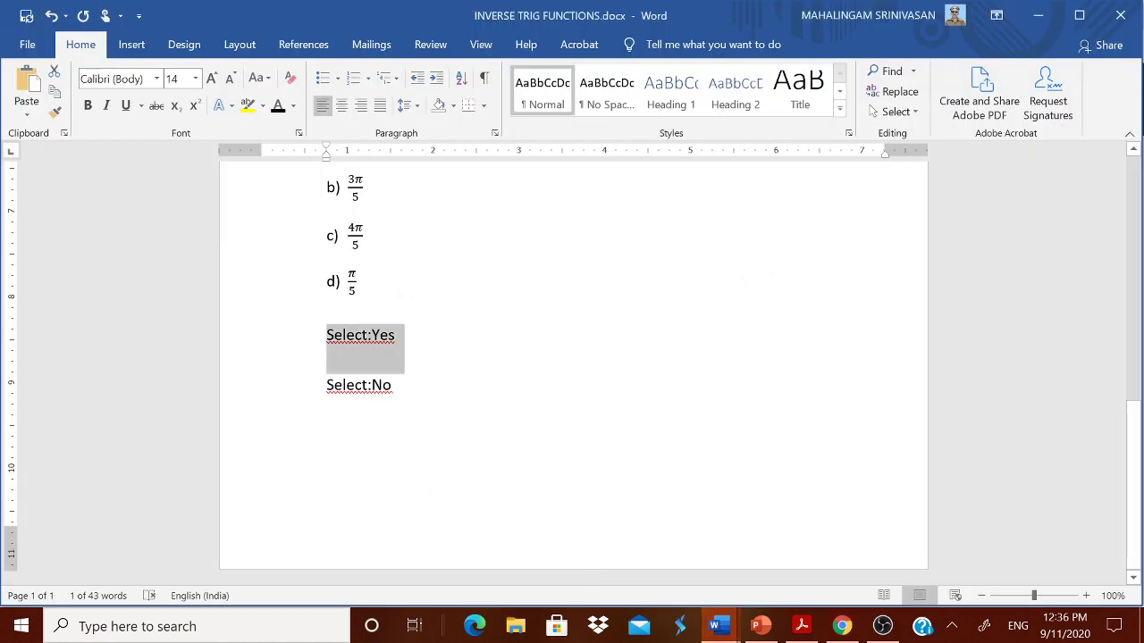
pyautogui.moveTo(326, 385); pyautogui.dragTo(401, 420)
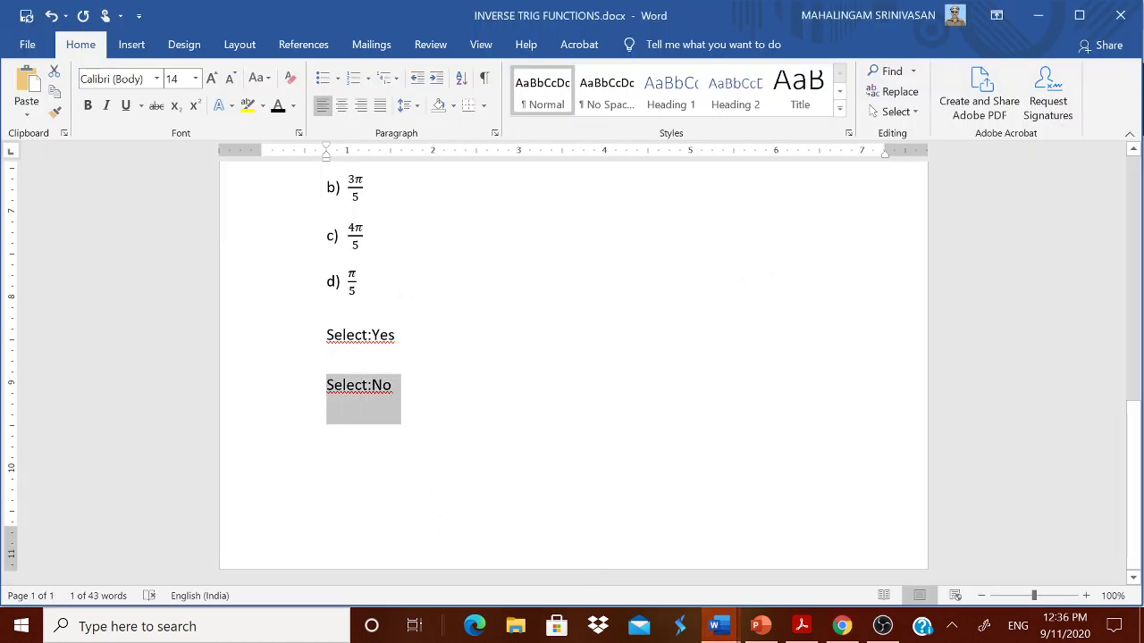
pyautogui.hotkey('alt', 'Tab')
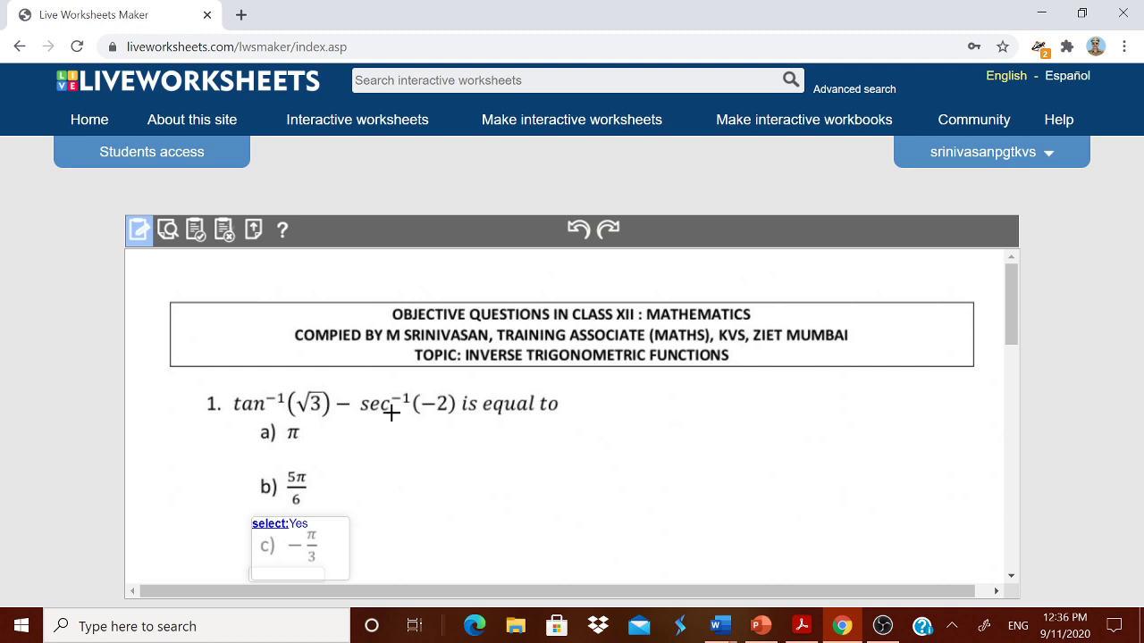
pyautogui.scroll(-1, 382, 405)
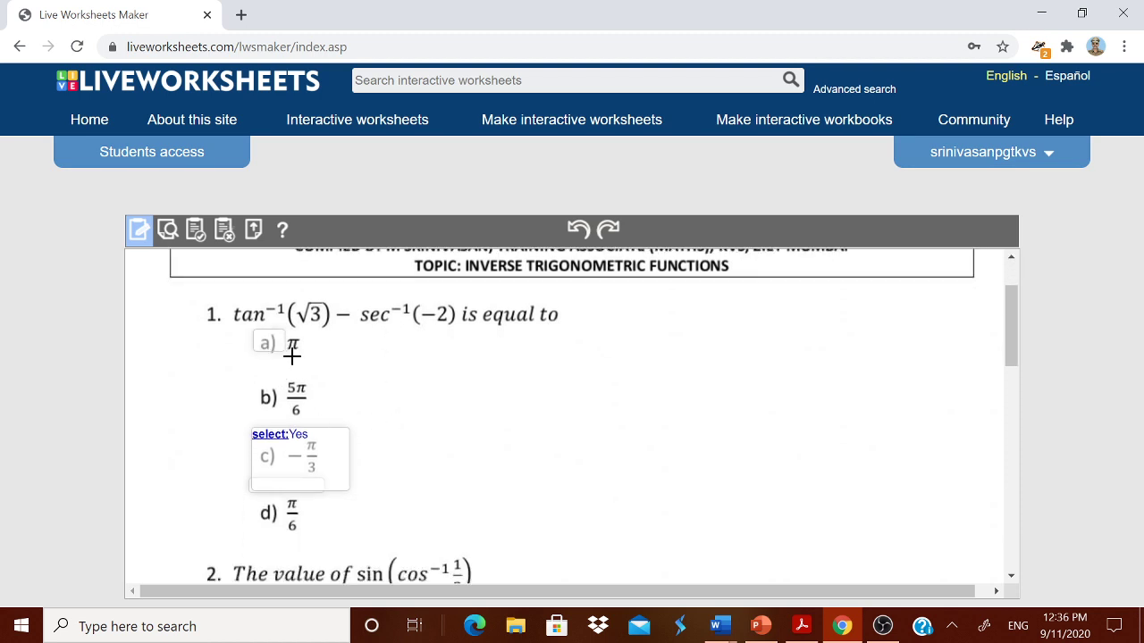
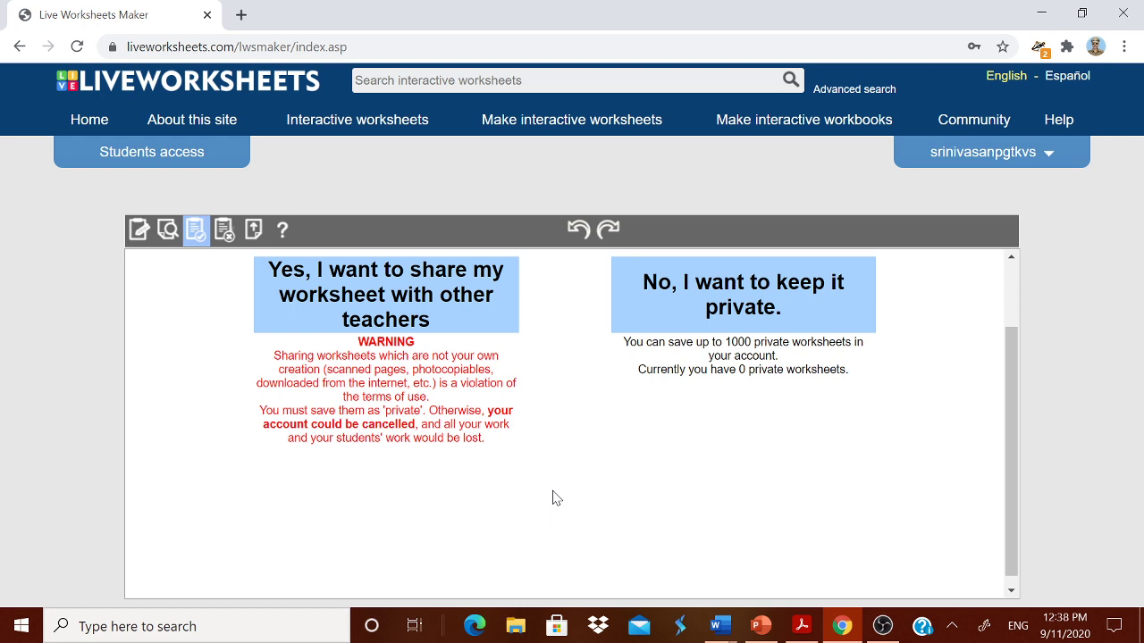
# - Choose to share the worksheet with other teachers rather than keep it private
pyautogui.click(401, 304)
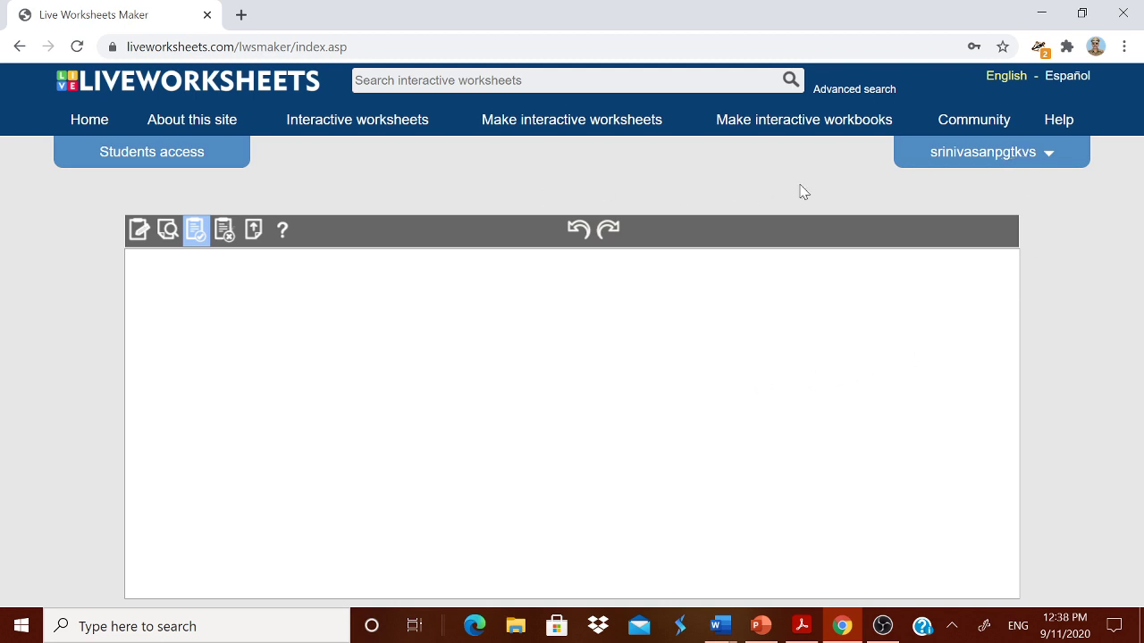
# - Open the account name dropdown at the top right once the details form loads
pyautogui.click(1006, 159)
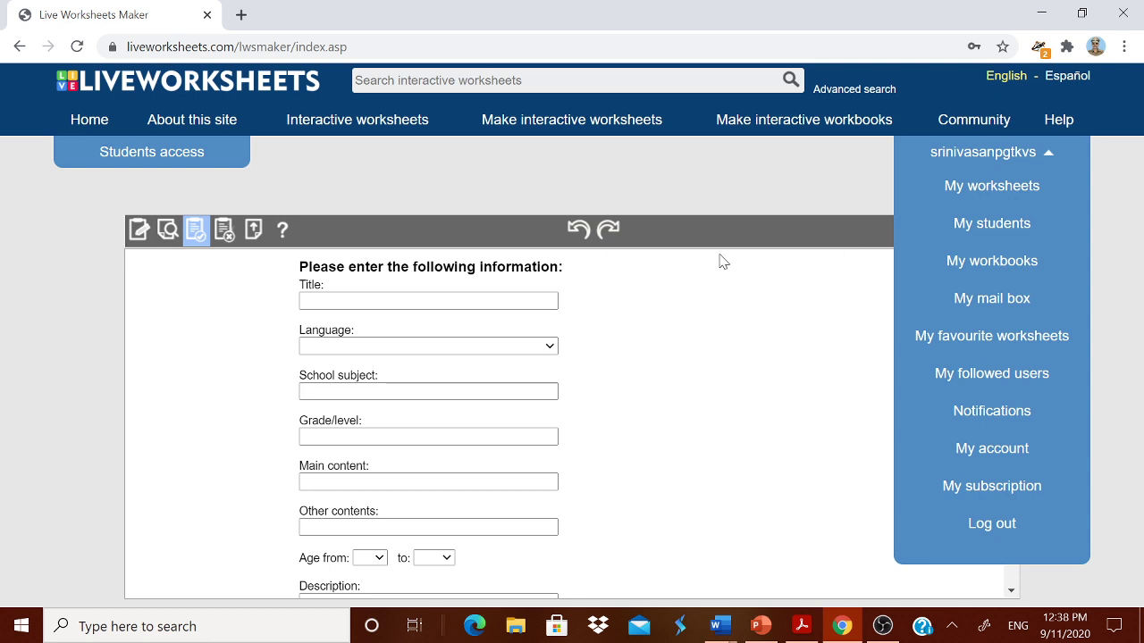
# - Title the worksheet 'INVERSE TRIG FUNCTIONS' and set its language to English
pyautogui.click(384, 301)
pyautogui.press('Up')
pyautogui.press('Down')
pyautogui.press('Up')
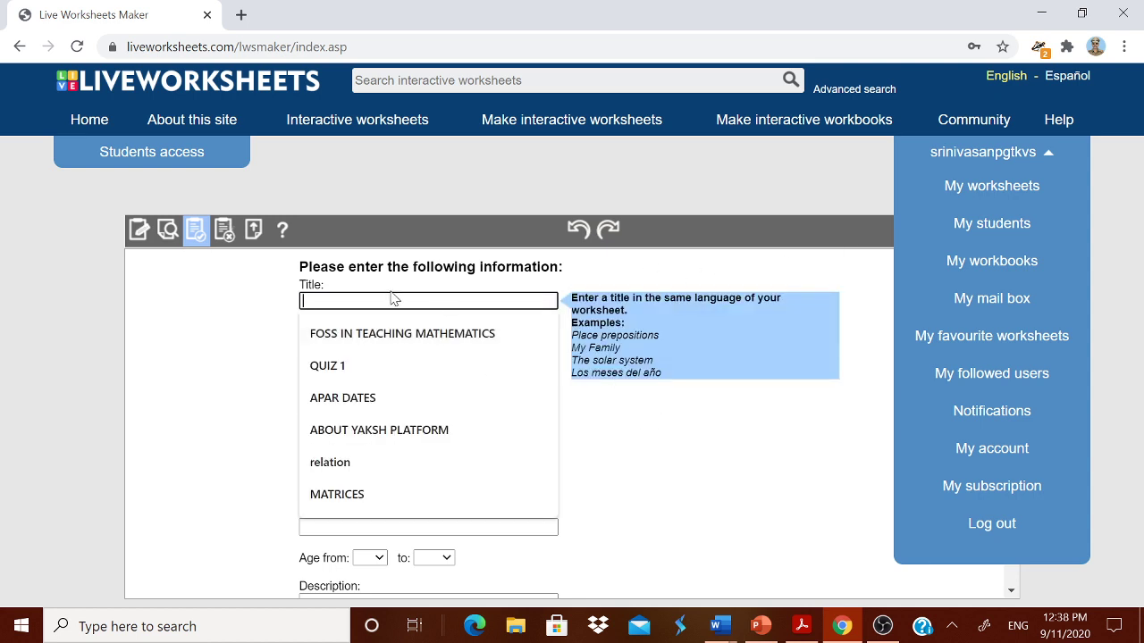
pyautogui.write('INVER')
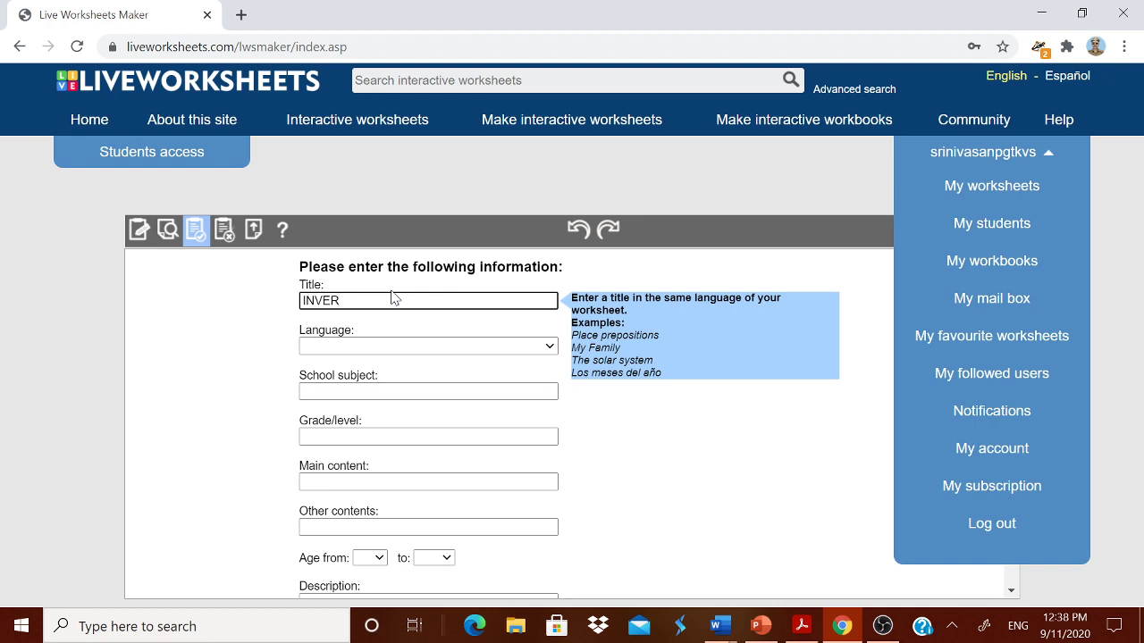
pyautogui.write('SE TRIG FUNCTIONS')
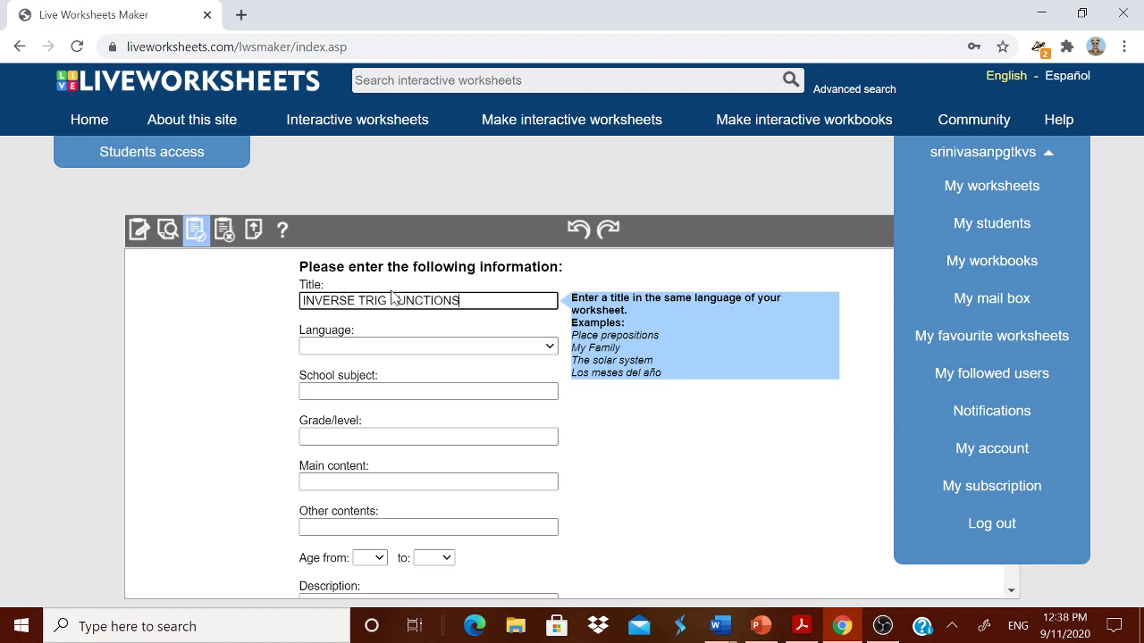
pyautogui.click(449, 346)
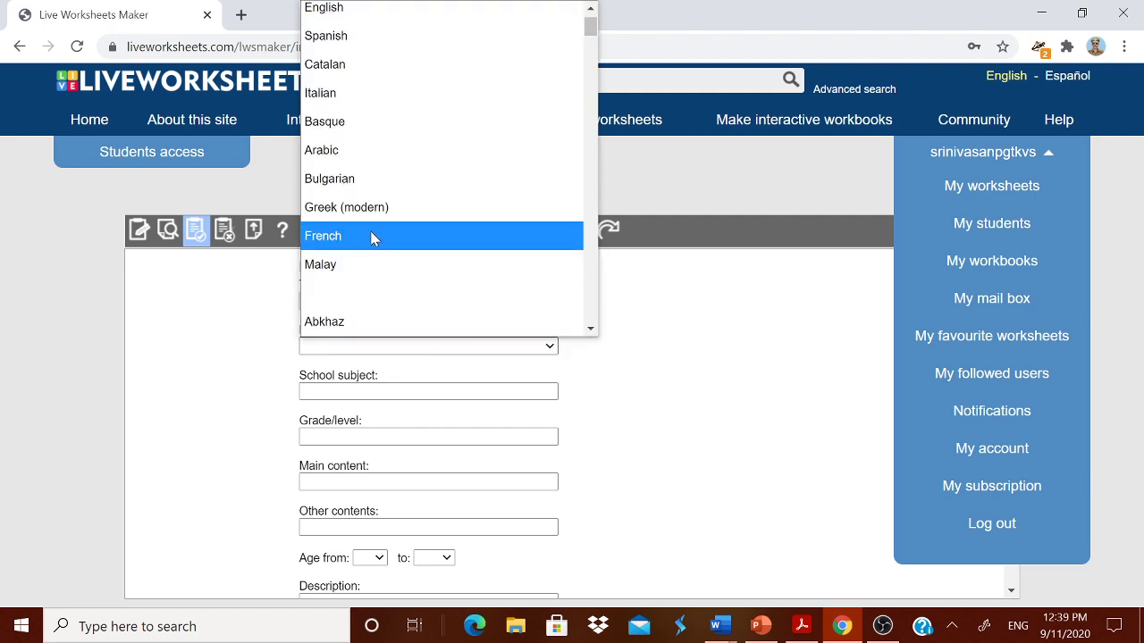
pyautogui.click(345, 43)
# - Set subject Math, grade XII and main content 'INVERSE TRIG FUNCTIONS', fixing the typos
pyautogui.click(428, 390)
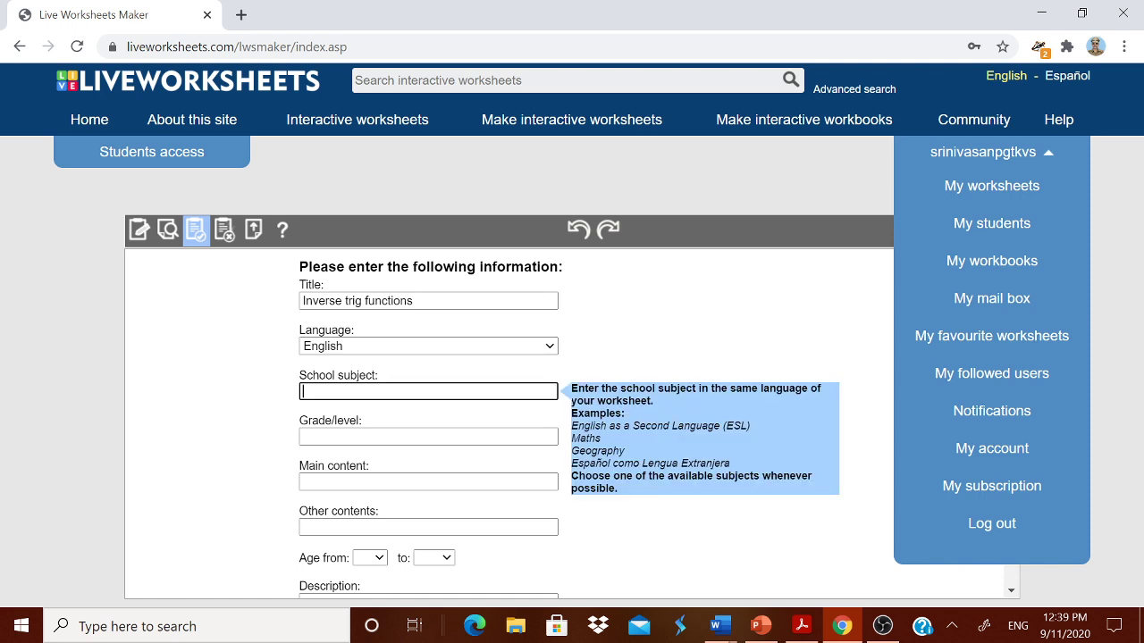
pyautogui.write('MATH')
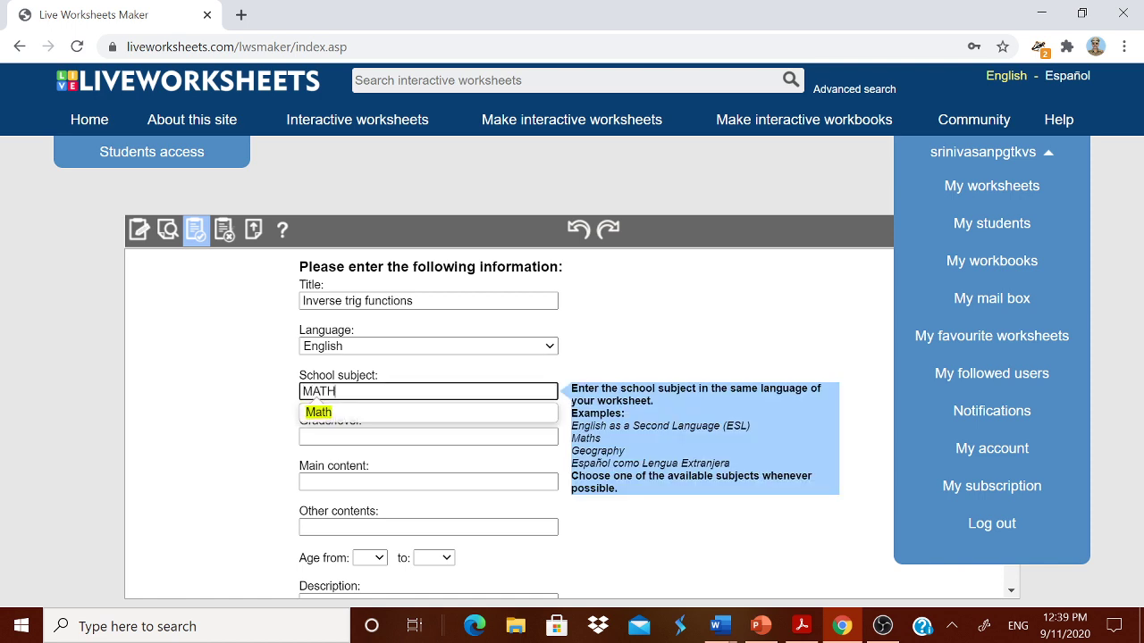
pyautogui.press('Down')
pyautogui.press('Return')
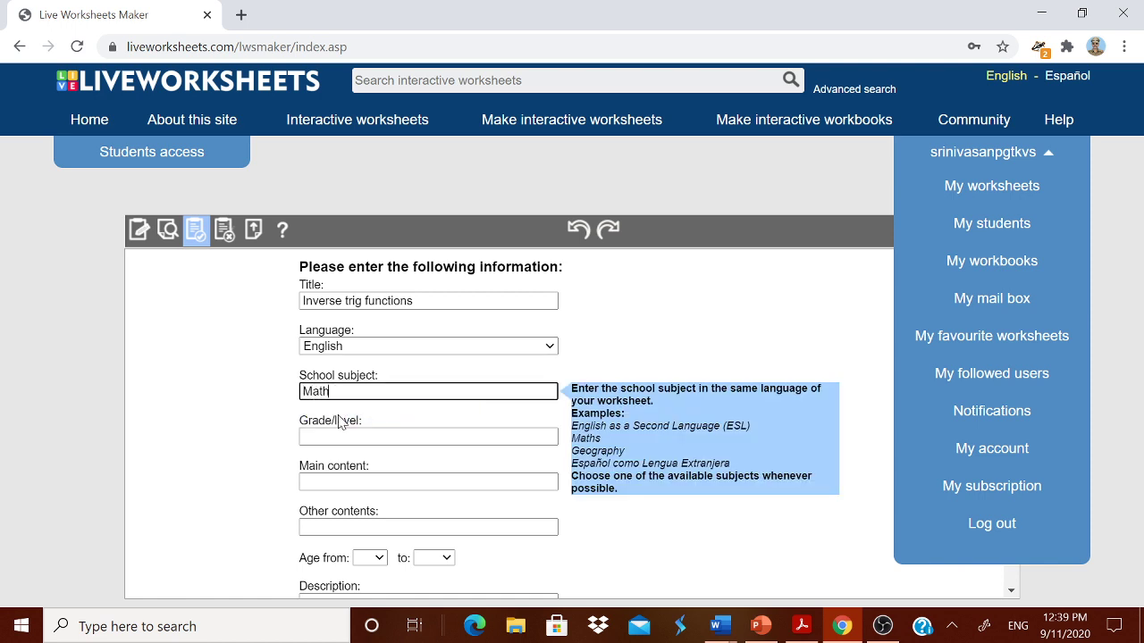
pyautogui.press('Tab')
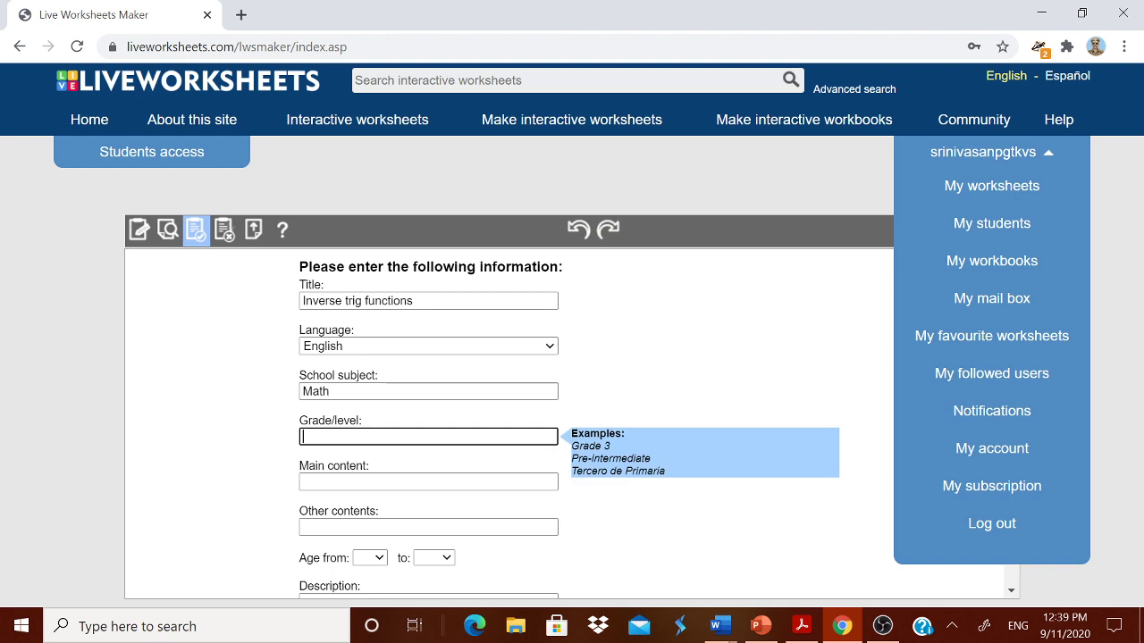
pyautogui.write('XII')
pyautogui.press('Tab')
pyautogui.write('INVERSE TIG')
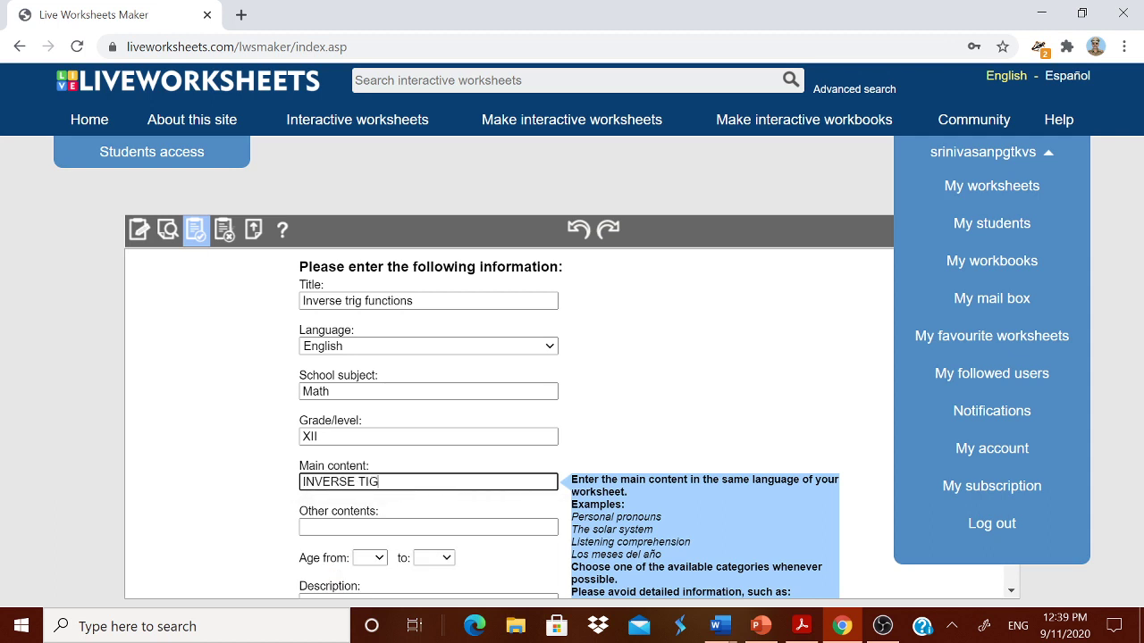
pyautogui.press('BackSpace')
pyautogui.press('BackSpace')
pyautogui.write('RGI FUNCTIONS')
pyautogui.press('Left')
pyautogui.press('Left')
pyautogui.press('Left')
pyautogui.press('Left')
pyautogui.press('Left')
pyautogui.press('Left')
pyautogui.press('Left')
pyautogui.press('Left')
pyautogui.press('Left')
pyautogui.press('Left')
pyautogui.hotkey('shift', 'Left')
pyautogui.hotkey('shift', 'Left')
pyautogui.write('IG')
# - Enter other contents 'PRINCIPAL VALUES' and set the age range to 16–18
pyautogui.click(384, 525)
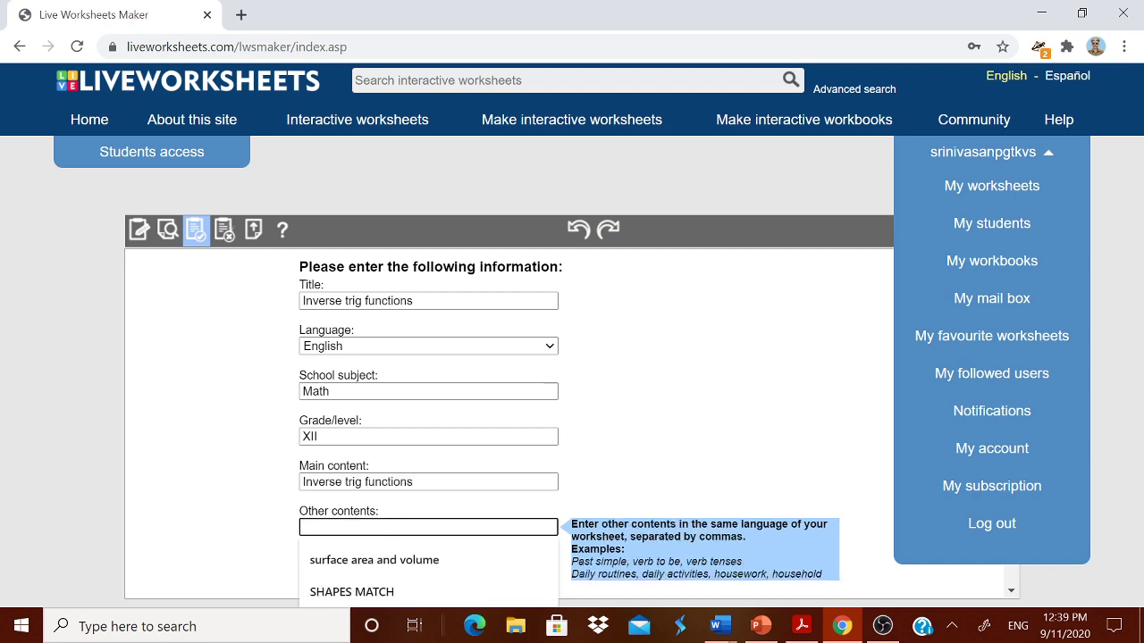
pyautogui.write('PRINCIPAL VALUES')
pyautogui.scroll(-2, 416, 497)
pyautogui.click(377, 399)
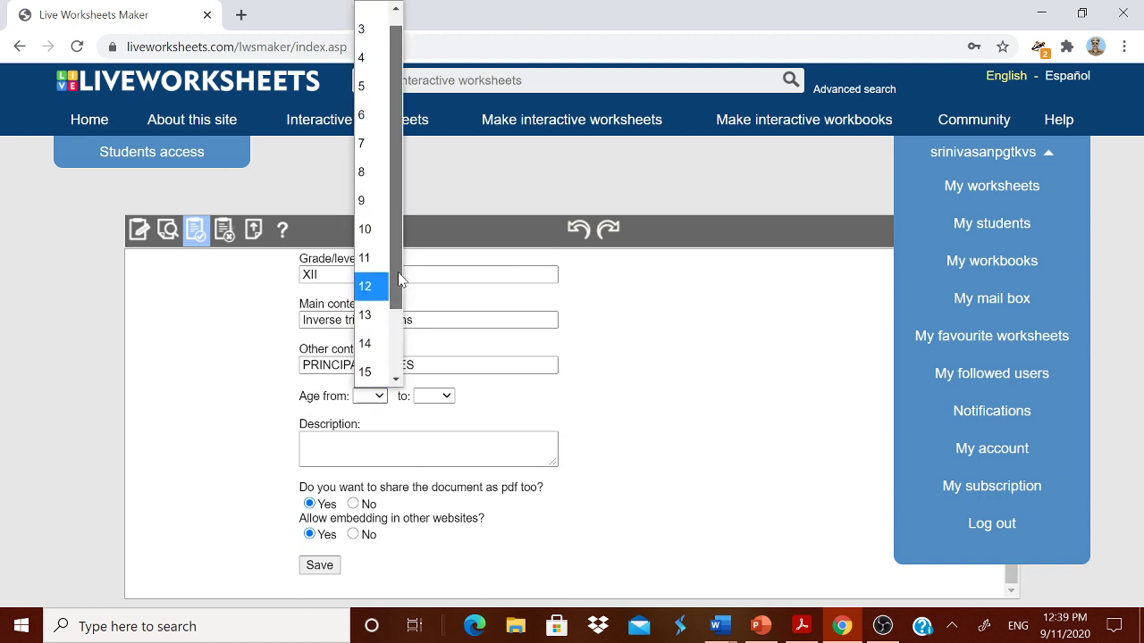
pyautogui.scroll(-2, 396, 285)
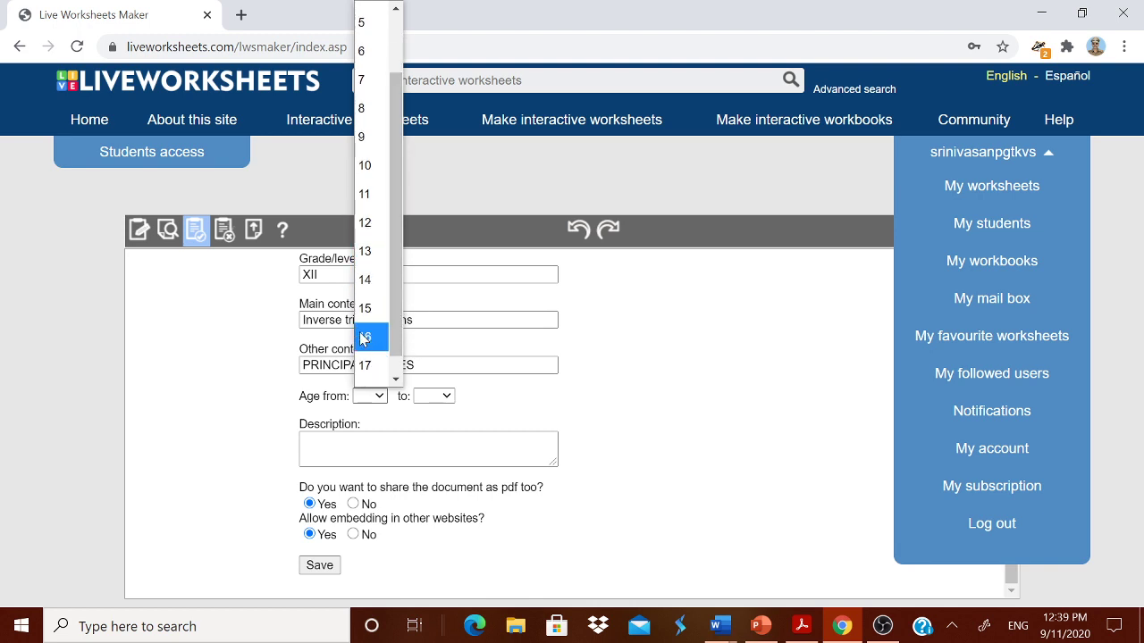
pyautogui.click(363, 338)
pyautogui.click(442, 396)
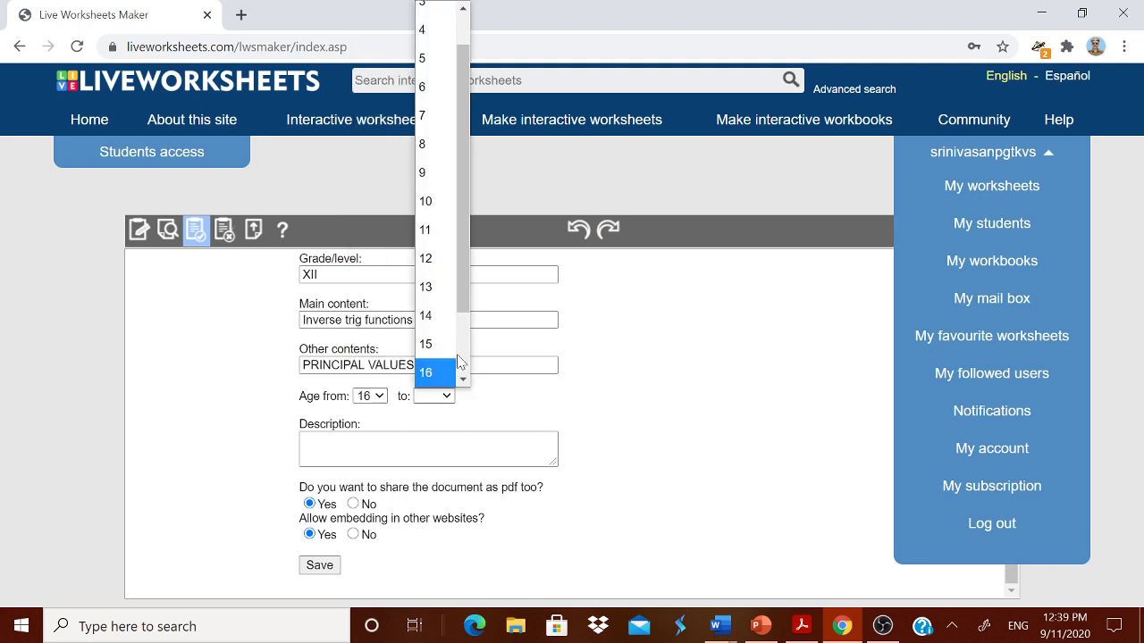
pyautogui.moveTo(467, 301); pyautogui.dragTo(467, 331)
pyautogui.click(453, 371)
# - Add the description 'MCQ ON INVERSE TRIG FUNCTIONS' and save the worksheet
pyautogui.click(417, 447)
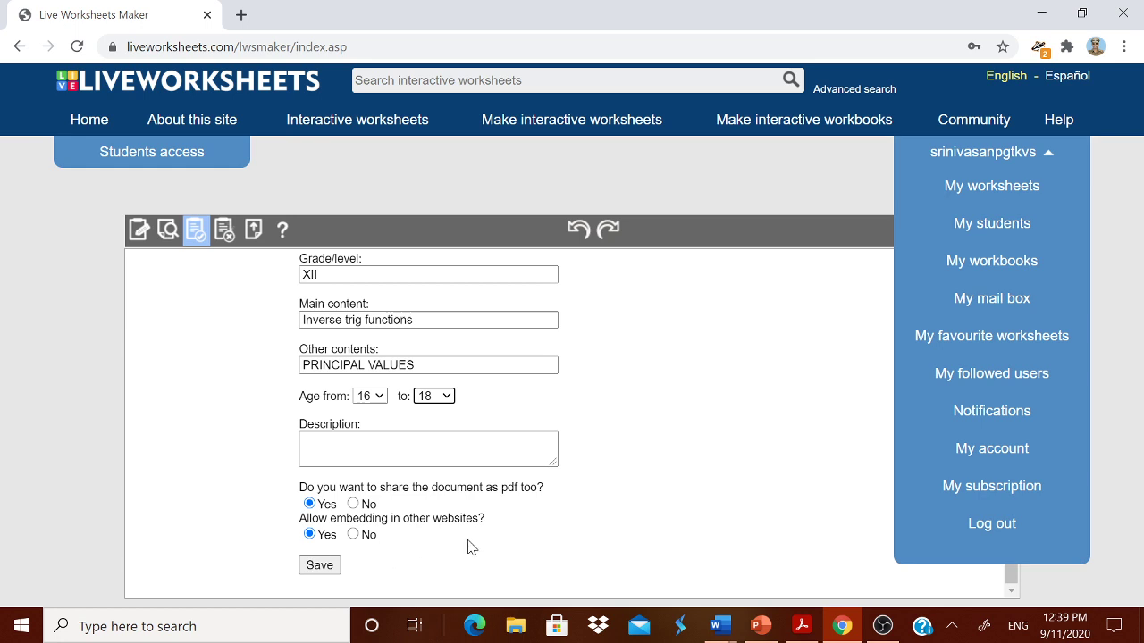
pyautogui.click(330, 568)
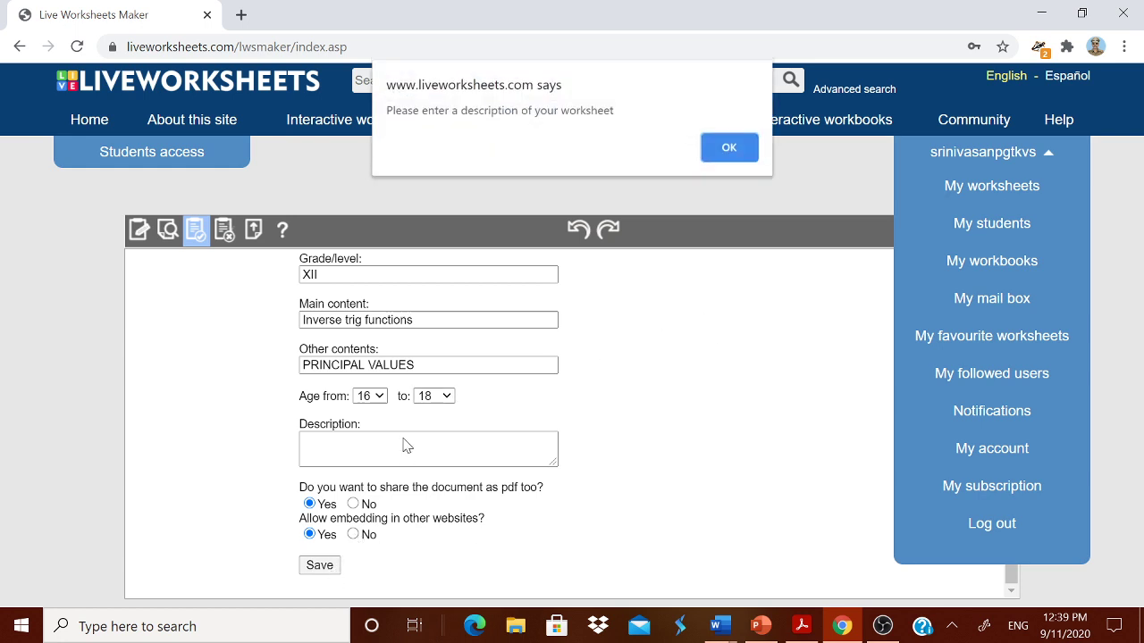
pyautogui.click(728, 154)
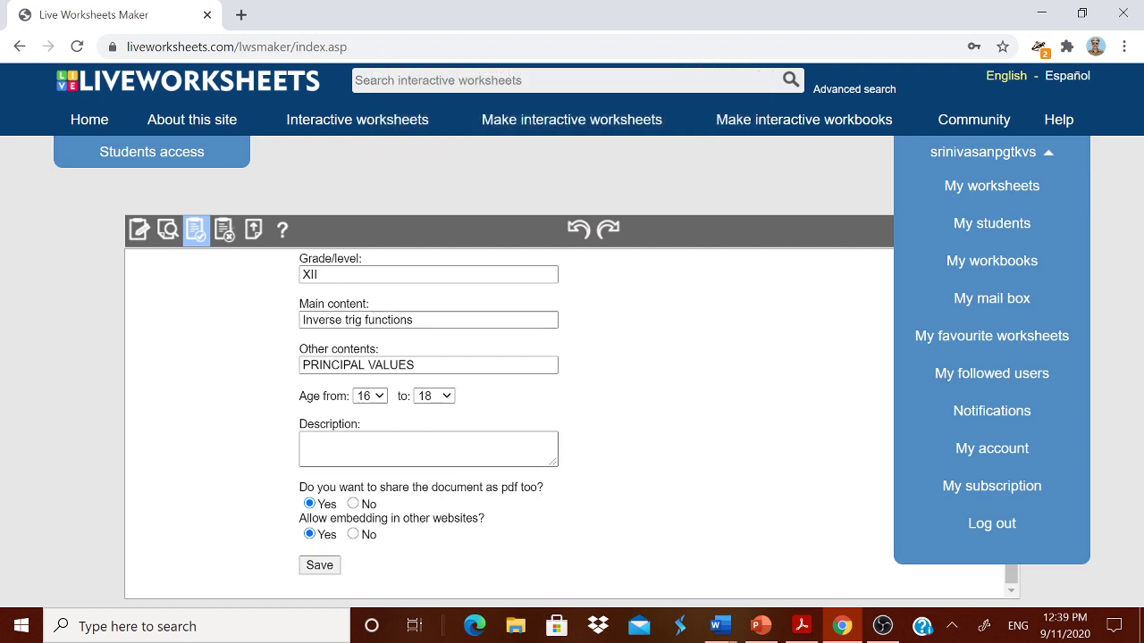
pyautogui.write('MCQ ON INVERSE TRIG FUNCTIONS')
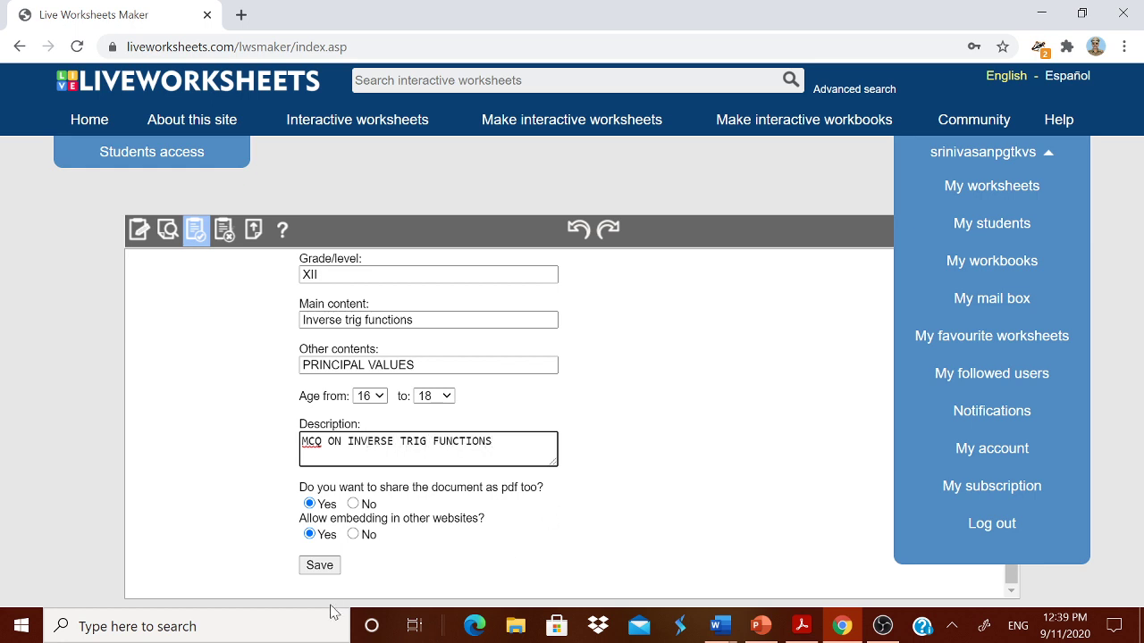
pyautogui.click(325, 568)
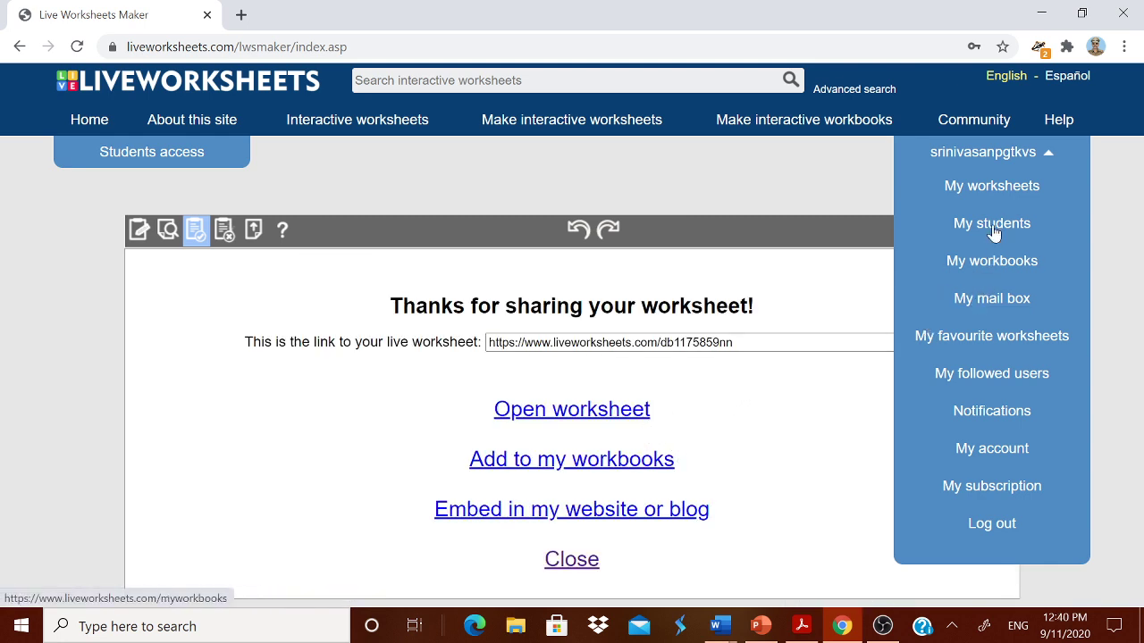
# - Open the Inverse trig functions worksheet from the My worksheets list
pyautogui.click(987, 191)
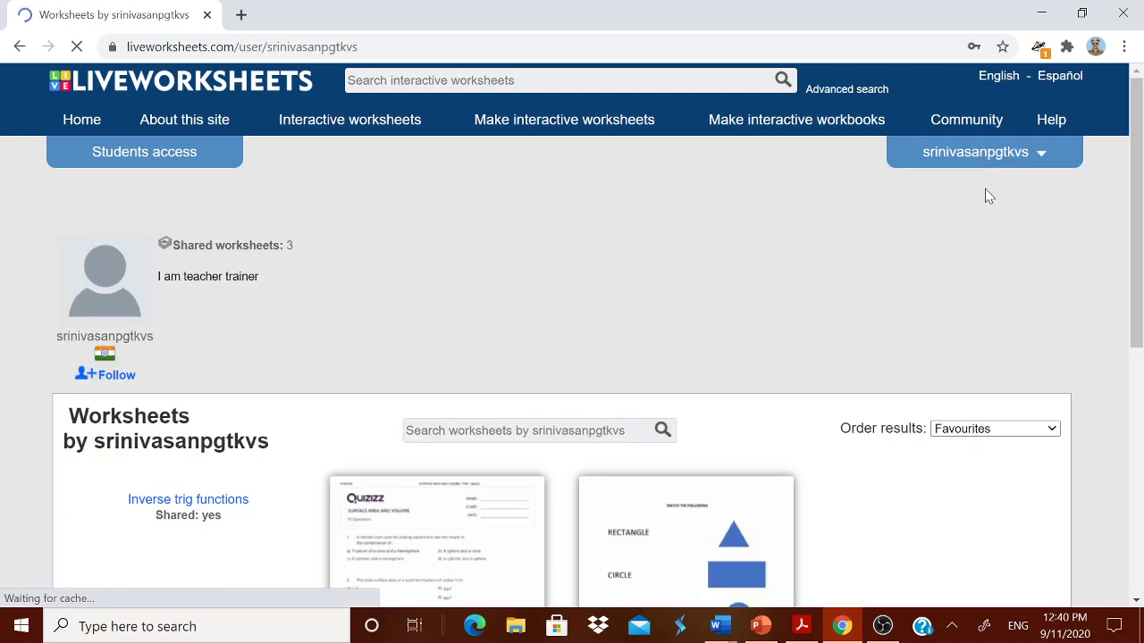
pyautogui.scroll(-2, 751, 447)
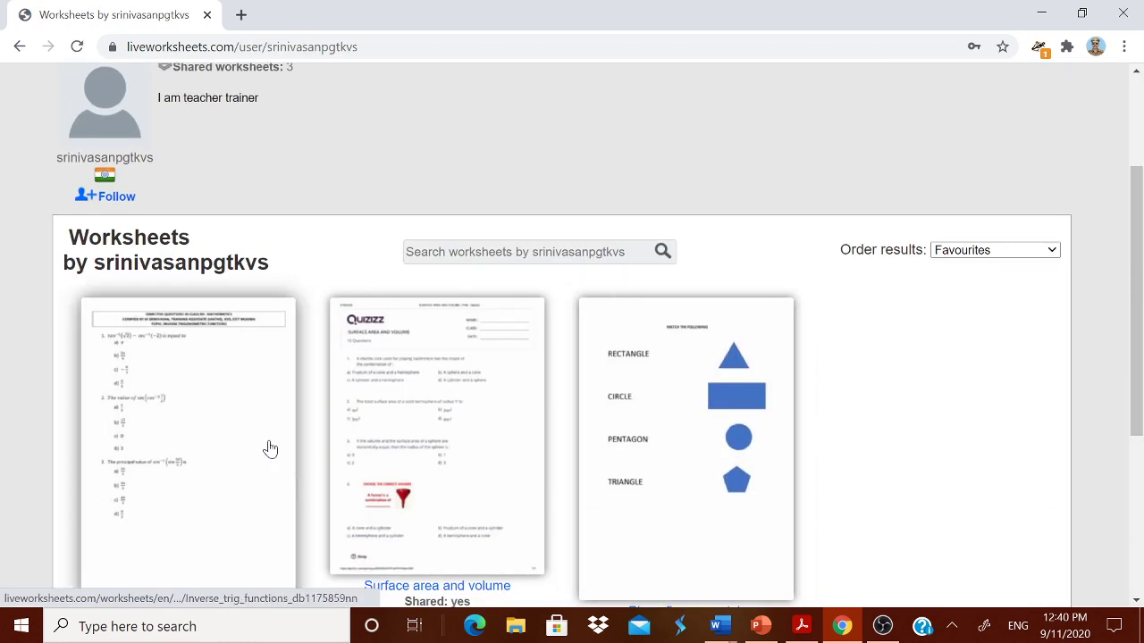
pyautogui.scroll(-1, 247, 365)
pyautogui.click(216, 360)
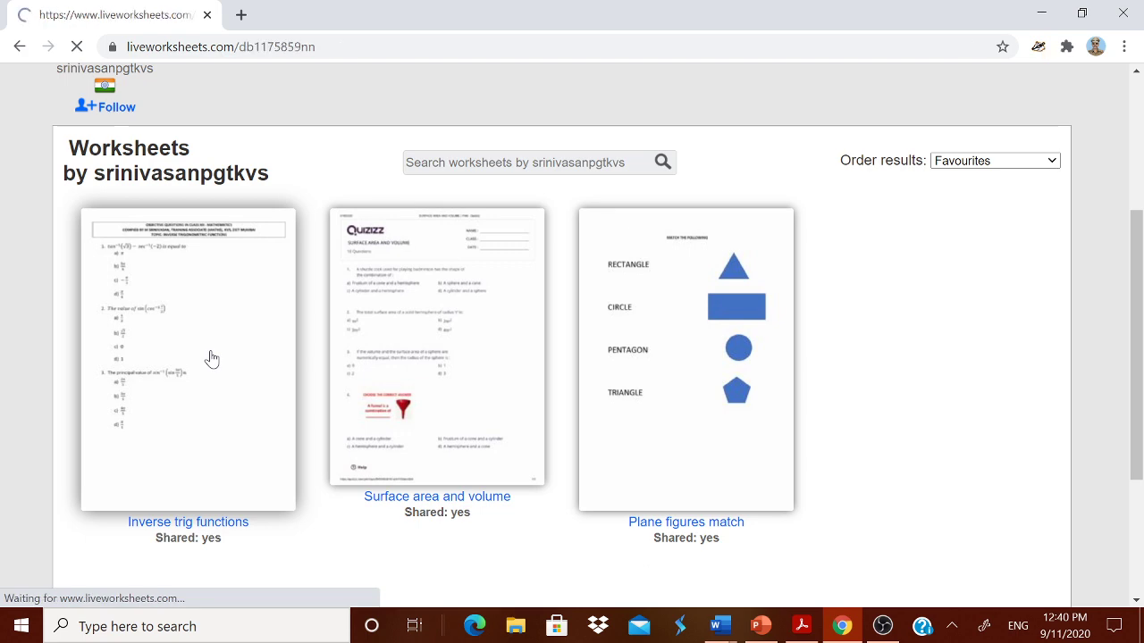
pyautogui.scroll(-5, 514, 395)
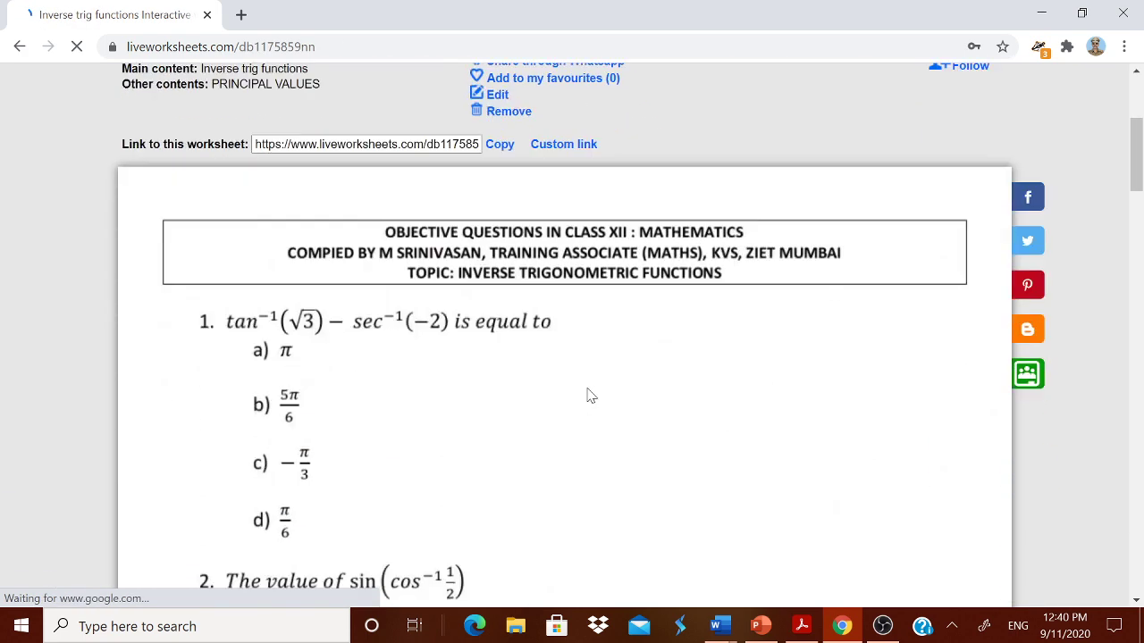
pyautogui.scroll(1, 536, 314)
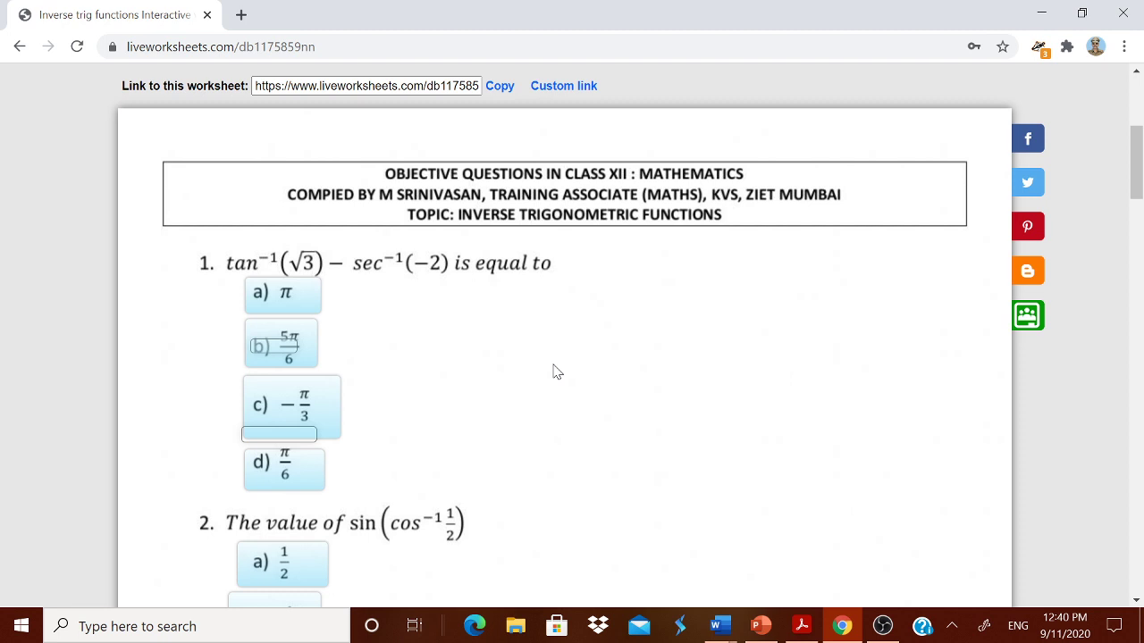
# - Answer −π/3, √3/2 and 2π/5, finish, and check the answers for a 10/10 score
pyautogui.click(310, 413)
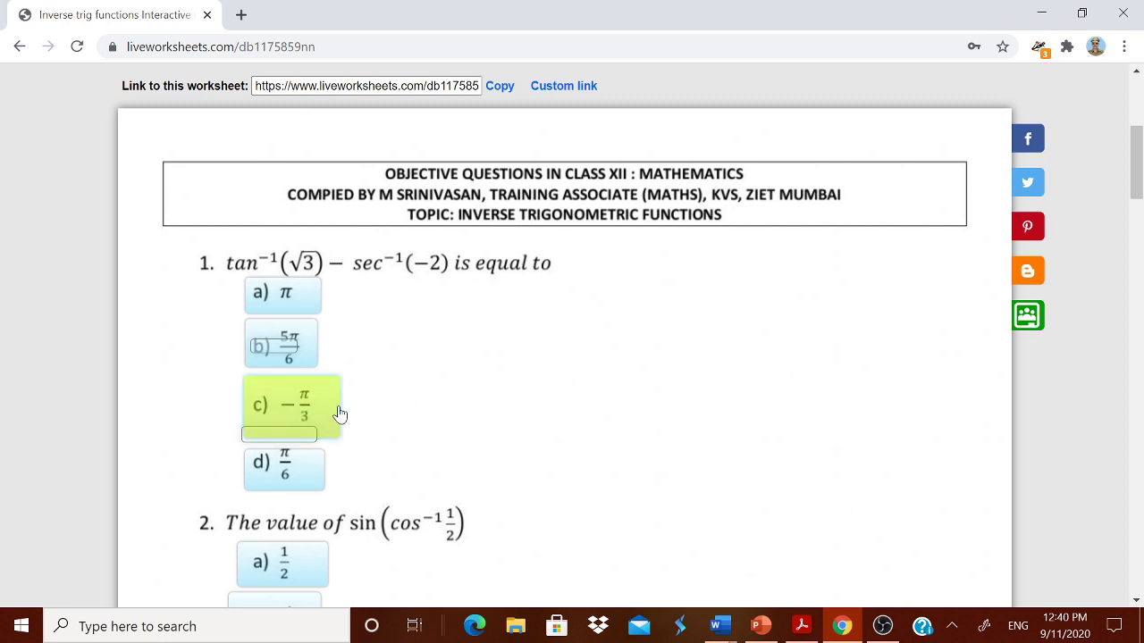
pyautogui.scroll(-2, 470, 408)
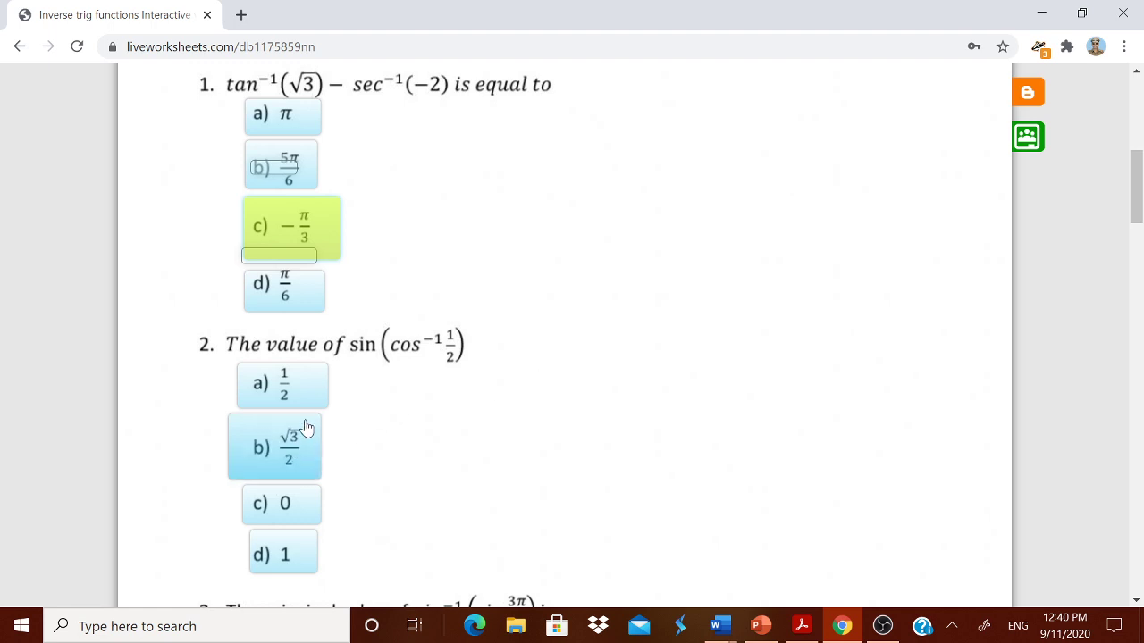
pyautogui.click(292, 455)
pyautogui.scroll(-3, 308, 437)
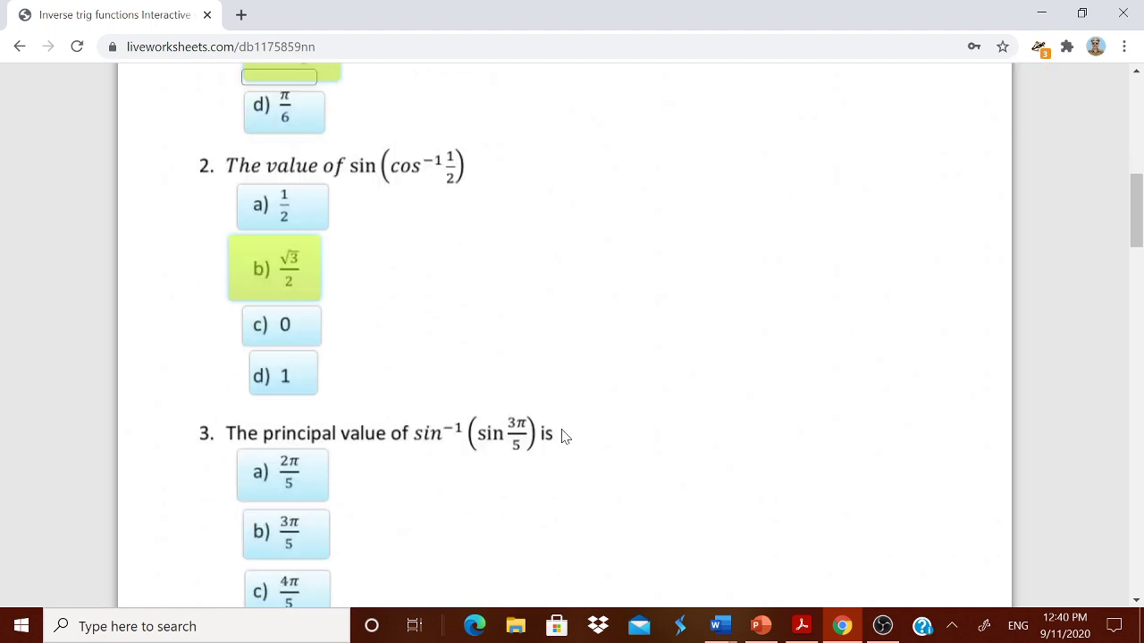
pyautogui.click(300, 398)
pyautogui.scroll(-7, 562, 434)
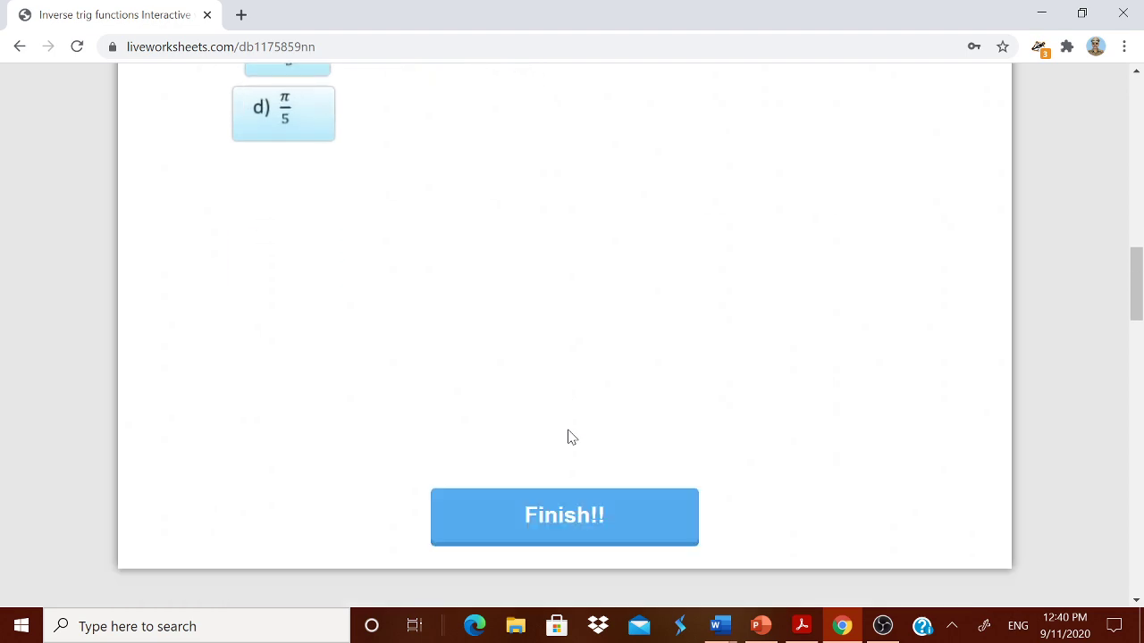
pyautogui.click(585, 361)
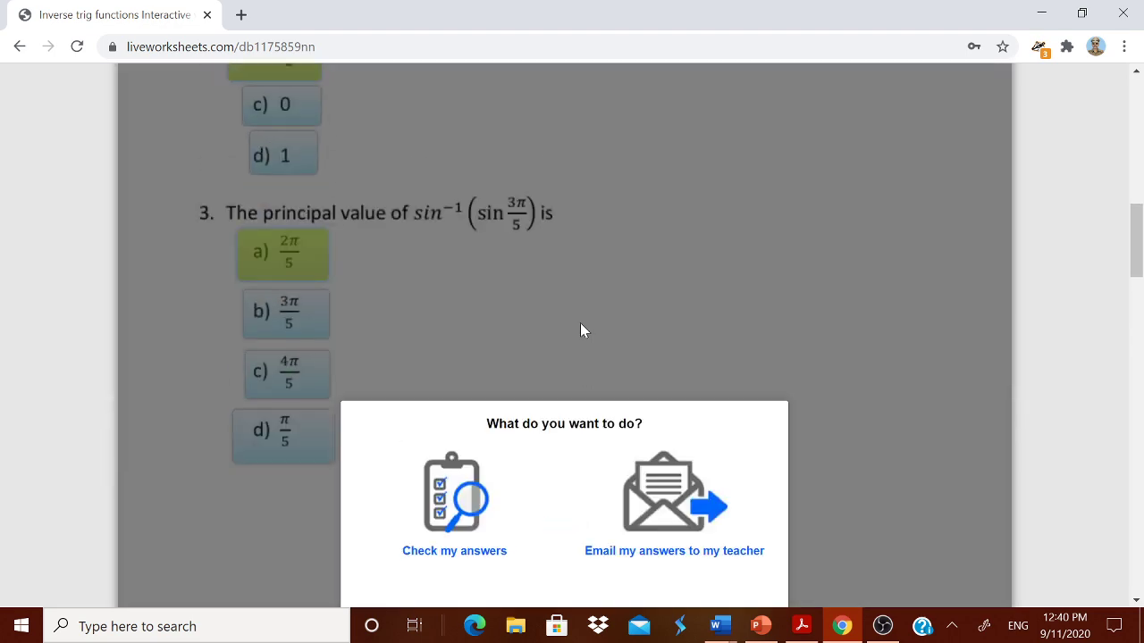
pyautogui.click(462, 455)
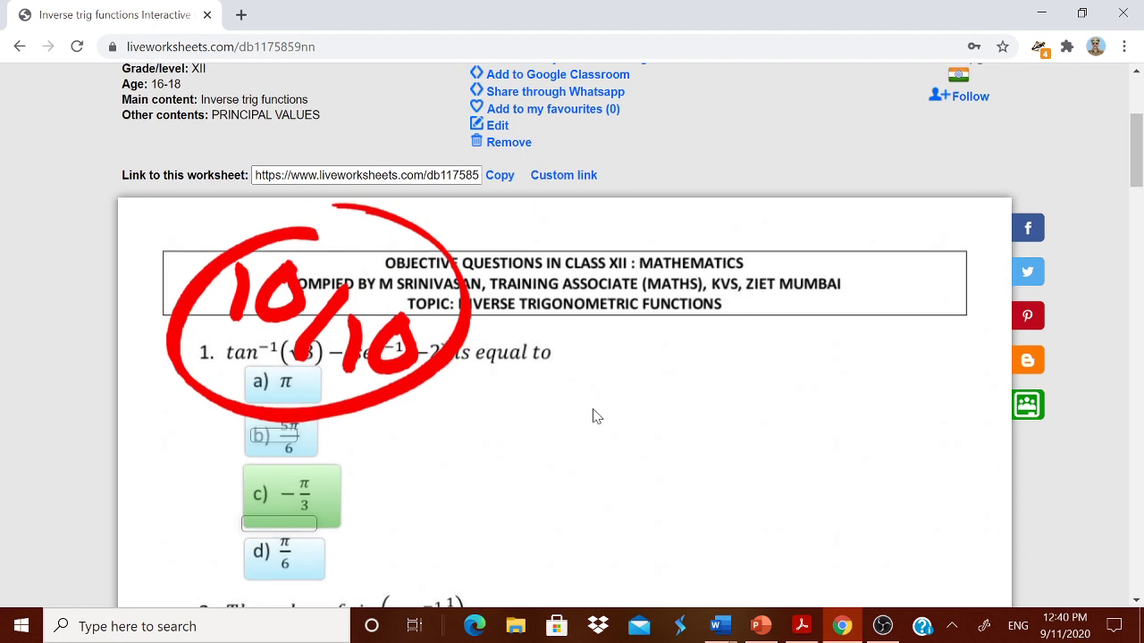
pyautogui.scroll(2, 597, 416)
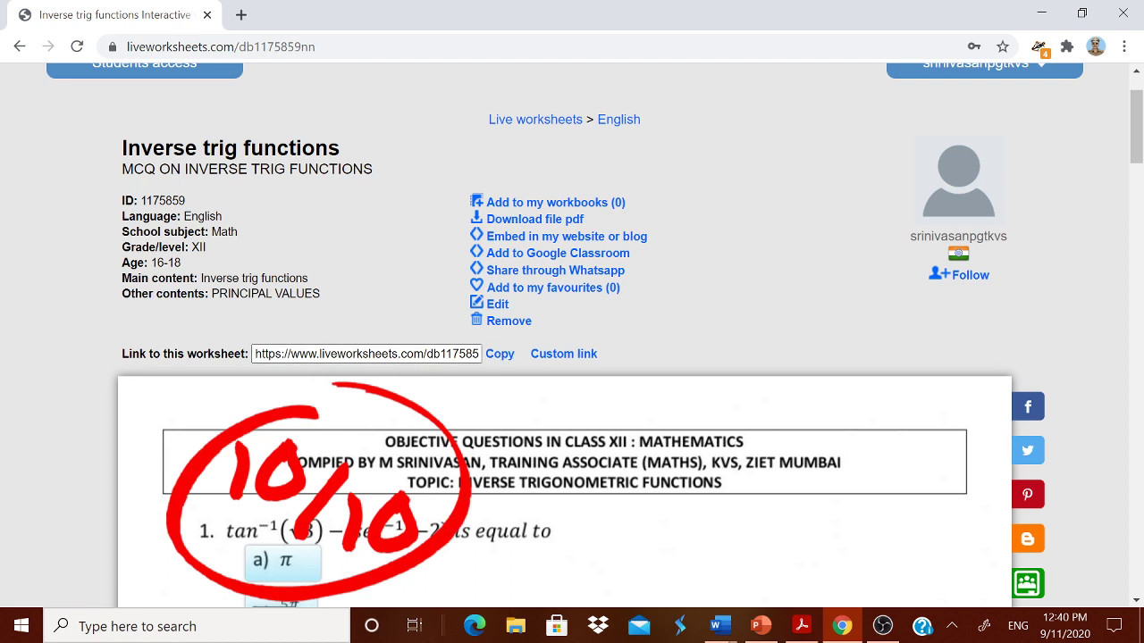
# - Copy the worksheet's link and launch Add to Google Classroom for it
pyautogui.click(503, 356)
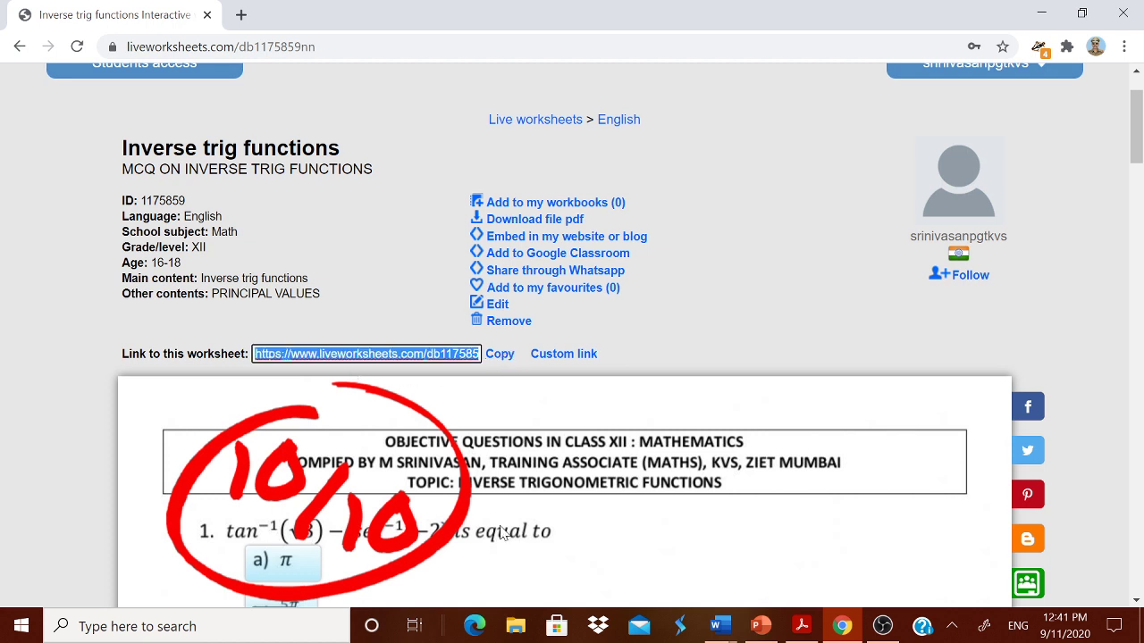
pyautogui.click(476, 627)
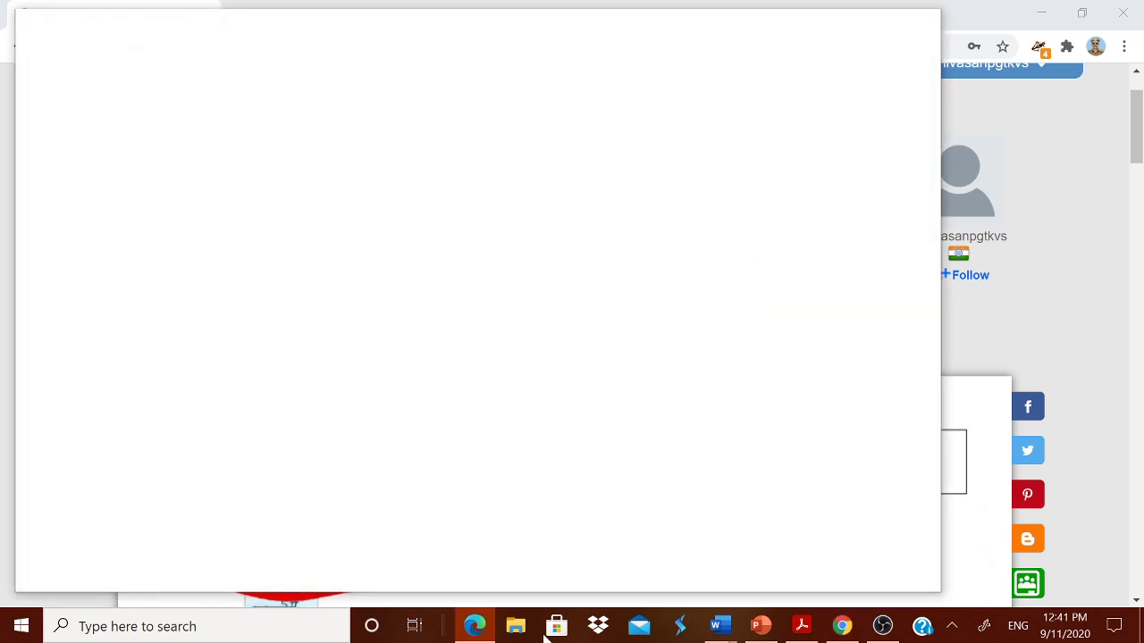
pyautogui.click(842, 626)
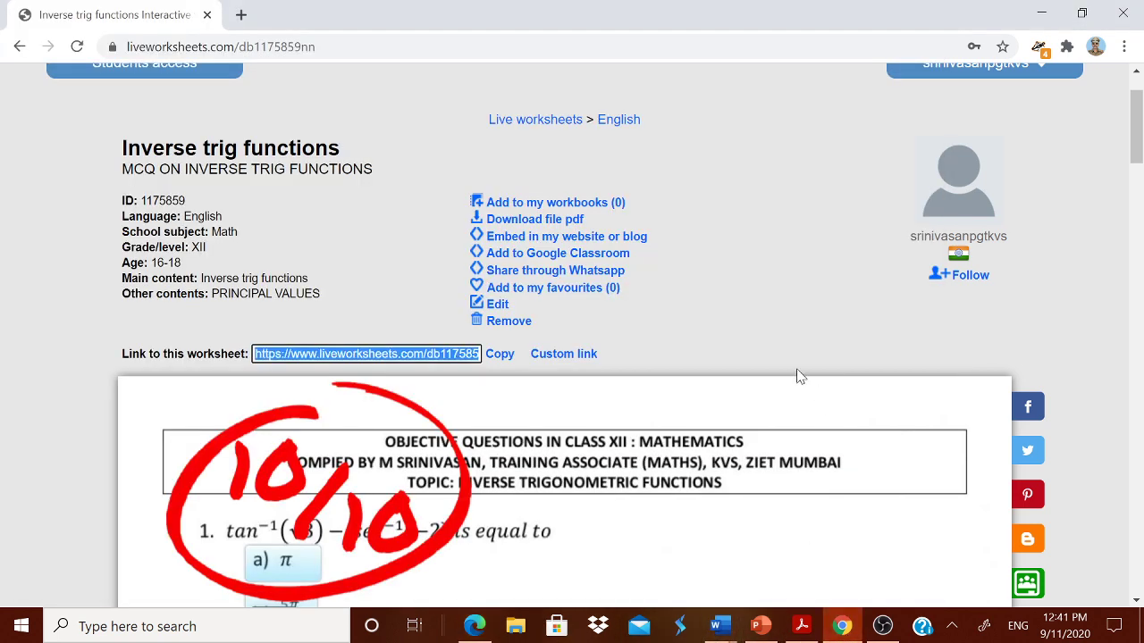
pyautogui.click(766, 327)
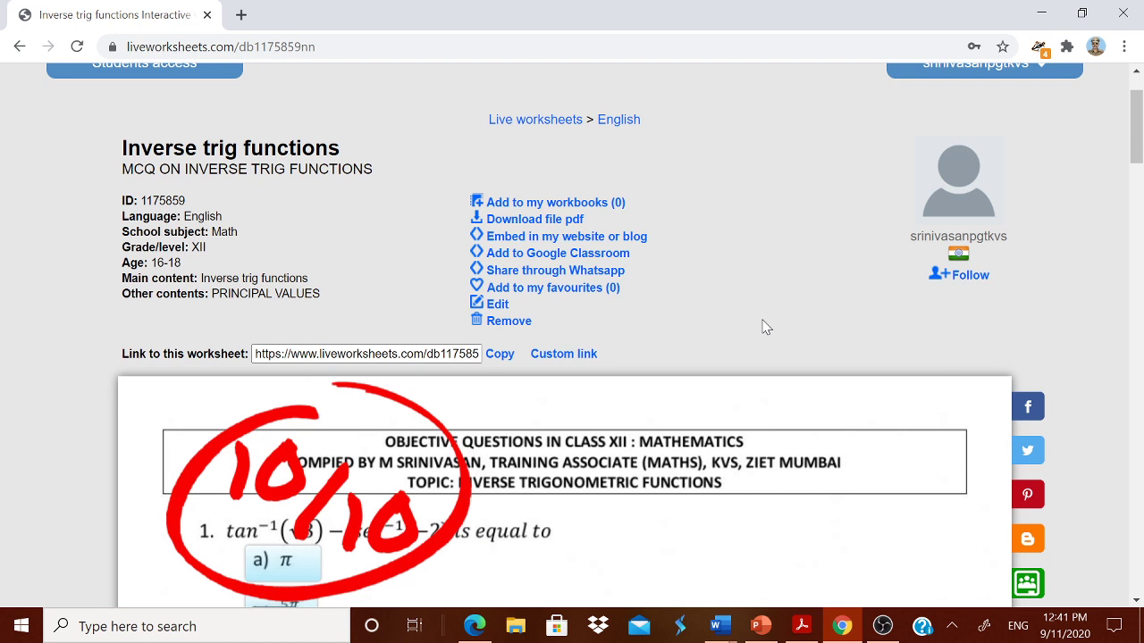
pyautogui.click(564, 261)
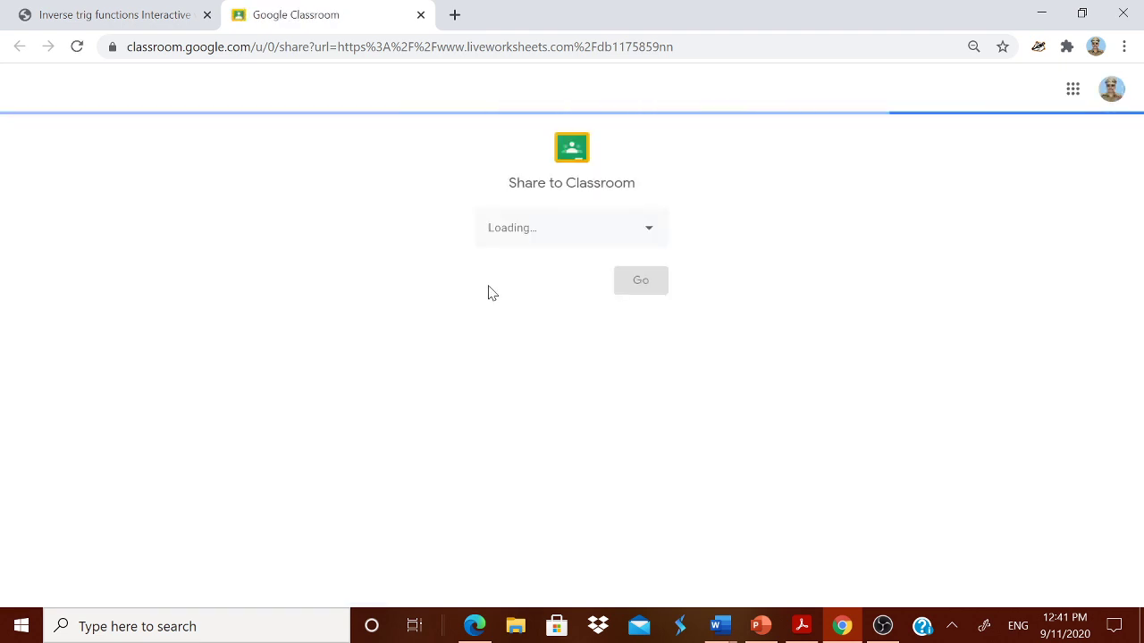
# - Create an assignment for the DESIGNING E-RESOURCES class with the worksheet attached
pyautogui.click(648, 235)
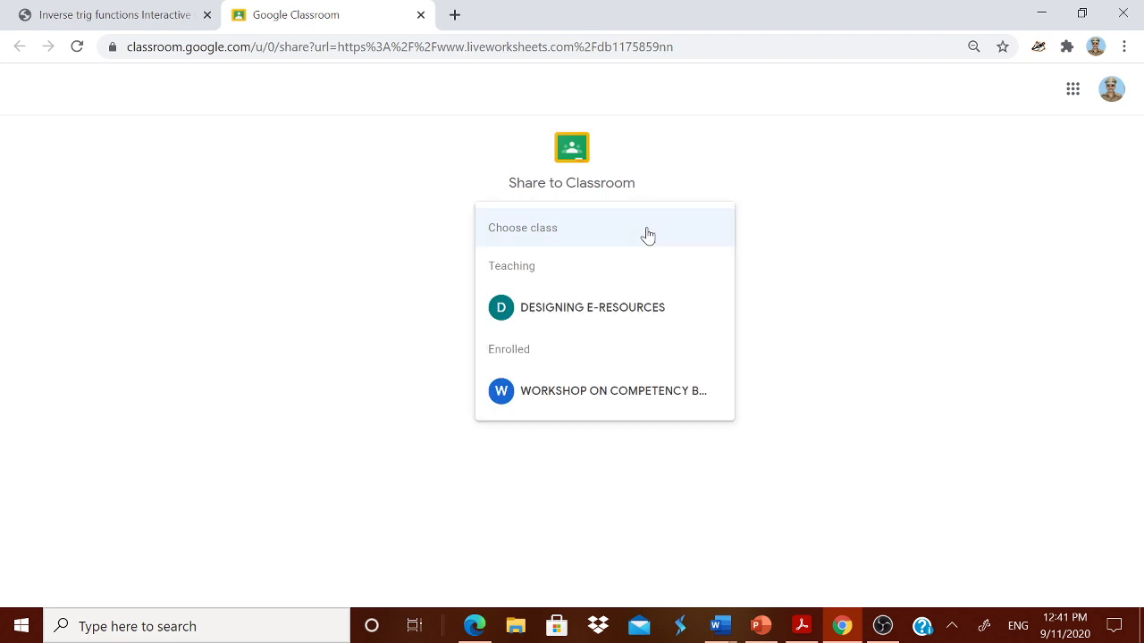
pyautogui.click(604, 315)
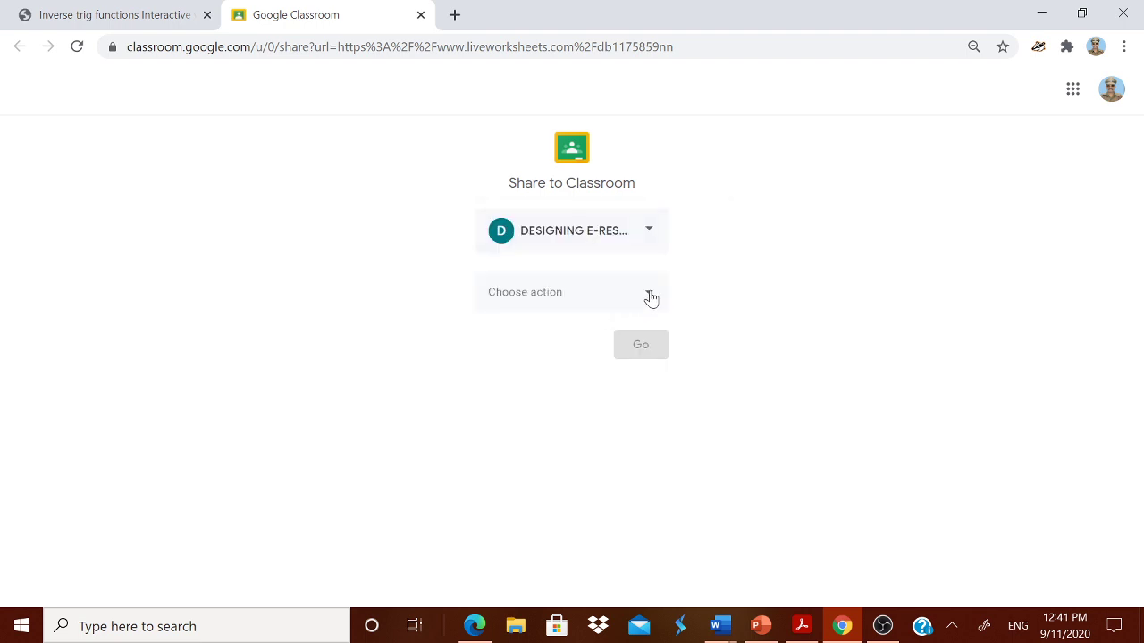
pyautogui.click(651, 299)
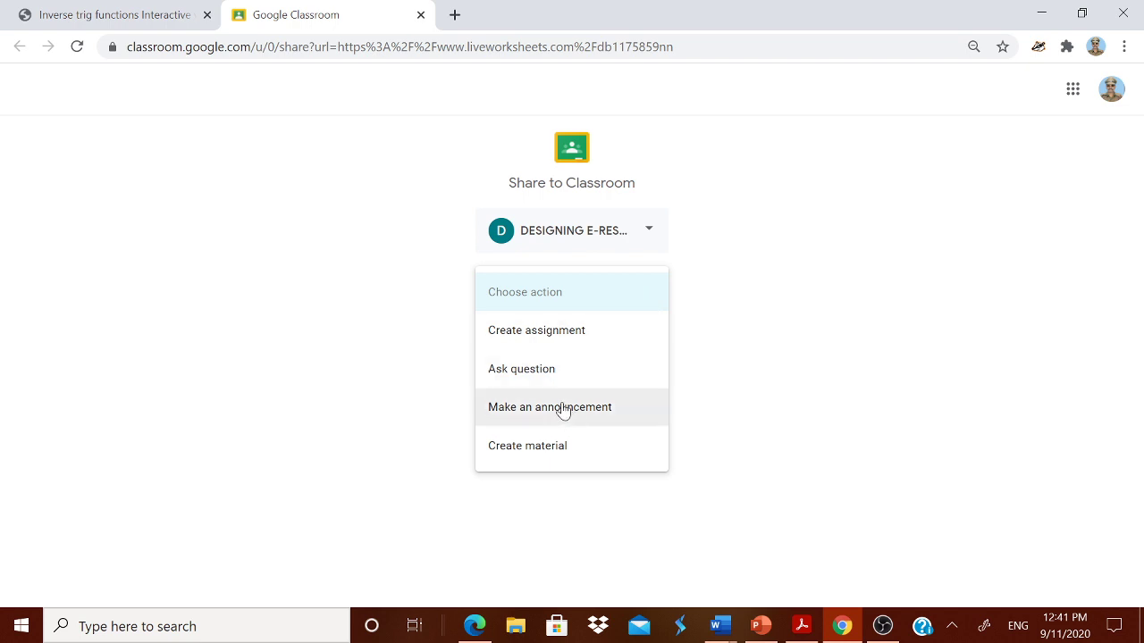
pyautogui.click(559, 334)
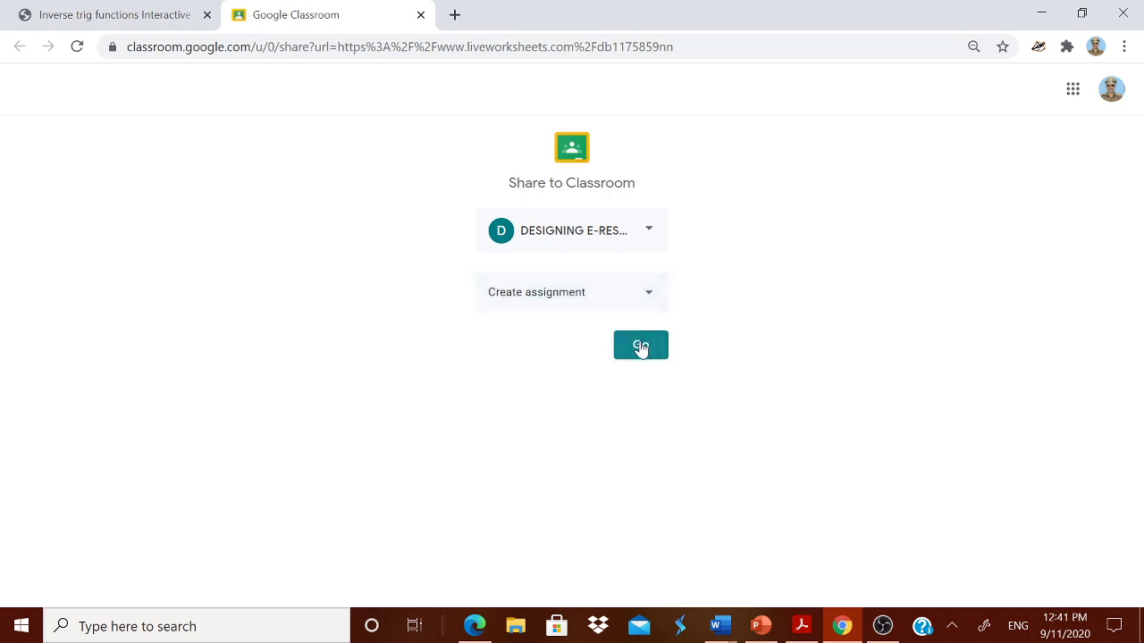
pyautogui.click(648, 355)
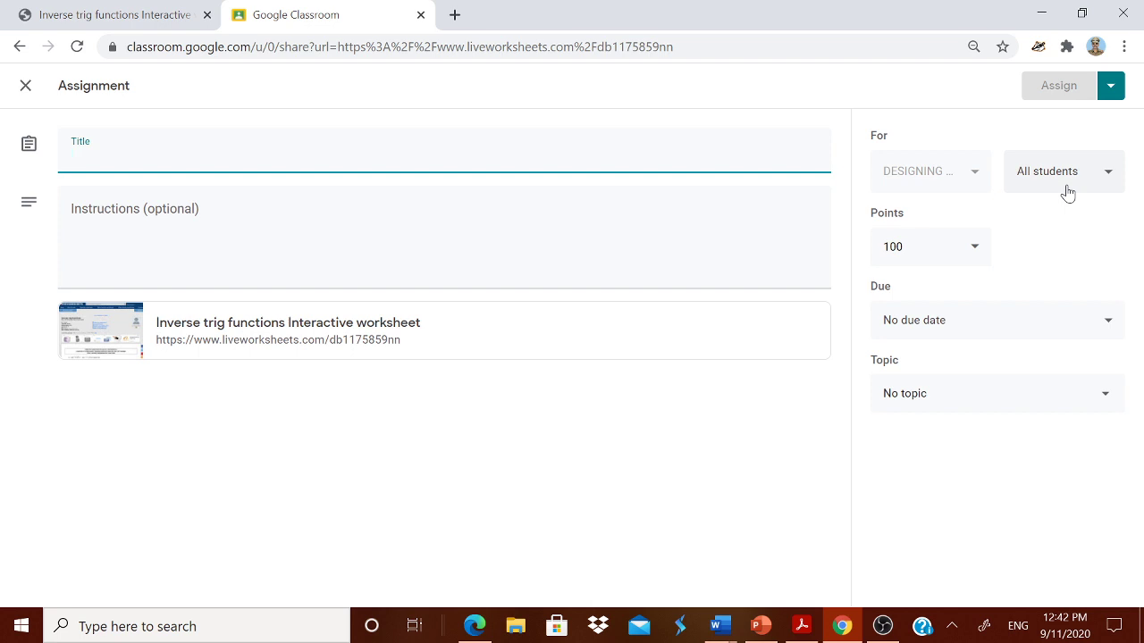
# - Leave the assignment's topic unset and open a new Edge window
pyautogui.click(1104, 406)
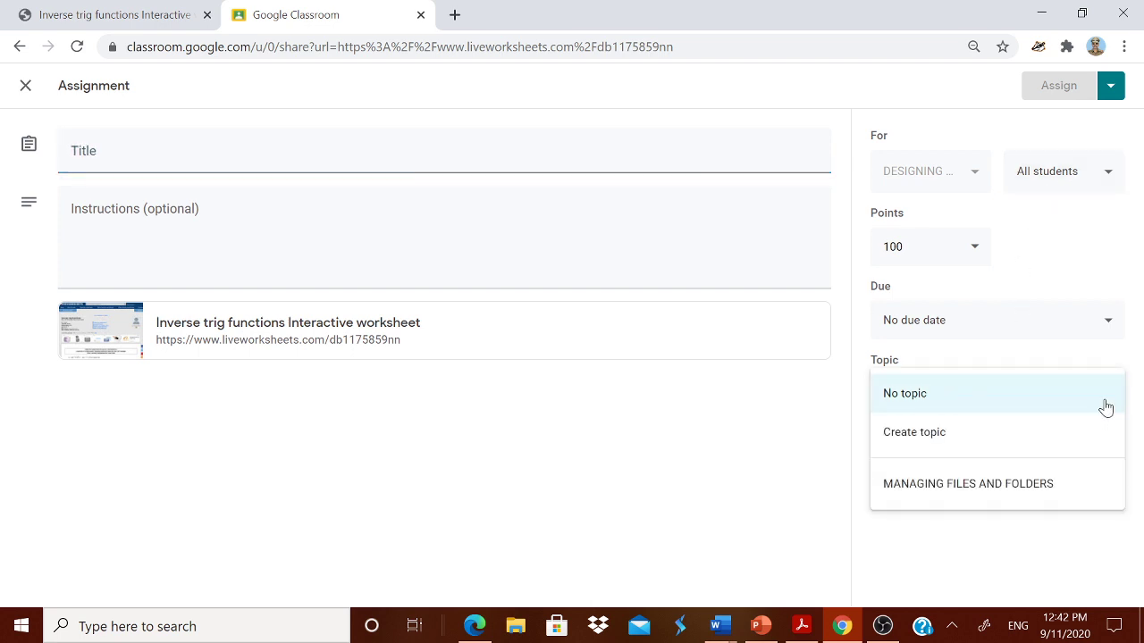
pyautogui.click(817, 450)
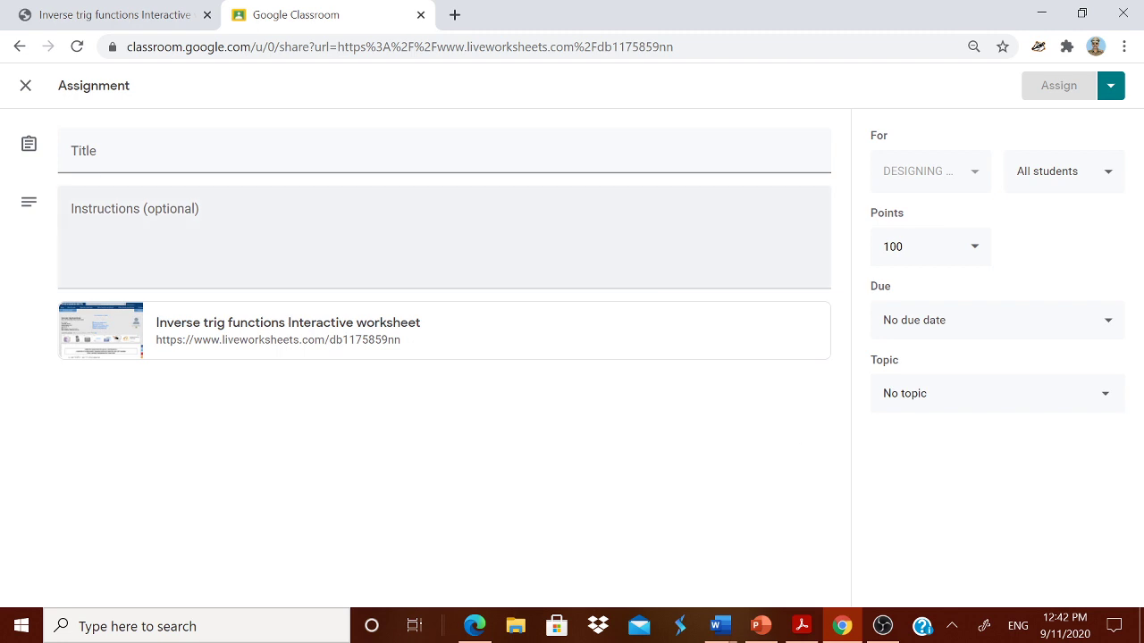
pyautogui.click(470, 627)
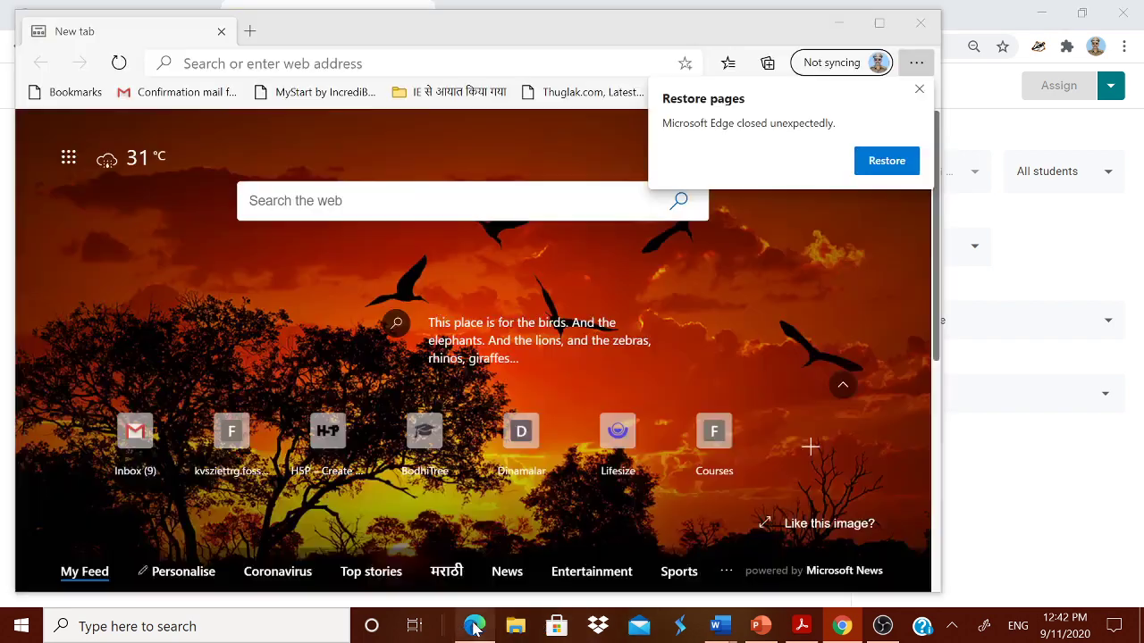
# - Load the worksheet in a maximized Edge window by pasting its URL
pyautogui.click(879, 23)
pyautogui.write('https://www.liveworksheets.com/db1175859nn')
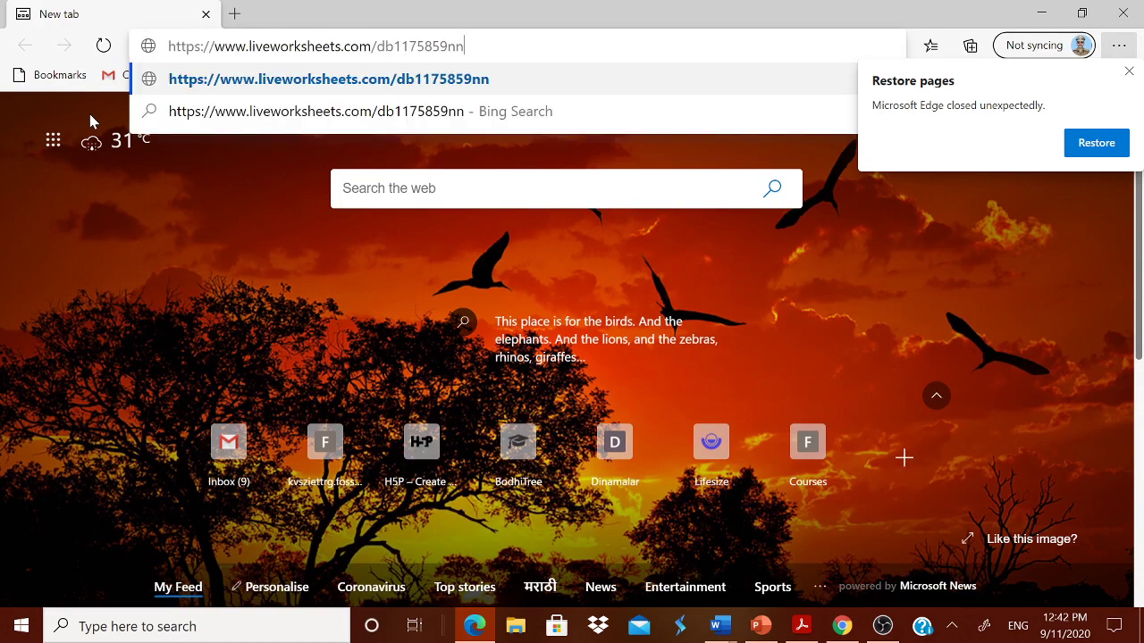
pyautogui.press('Return')
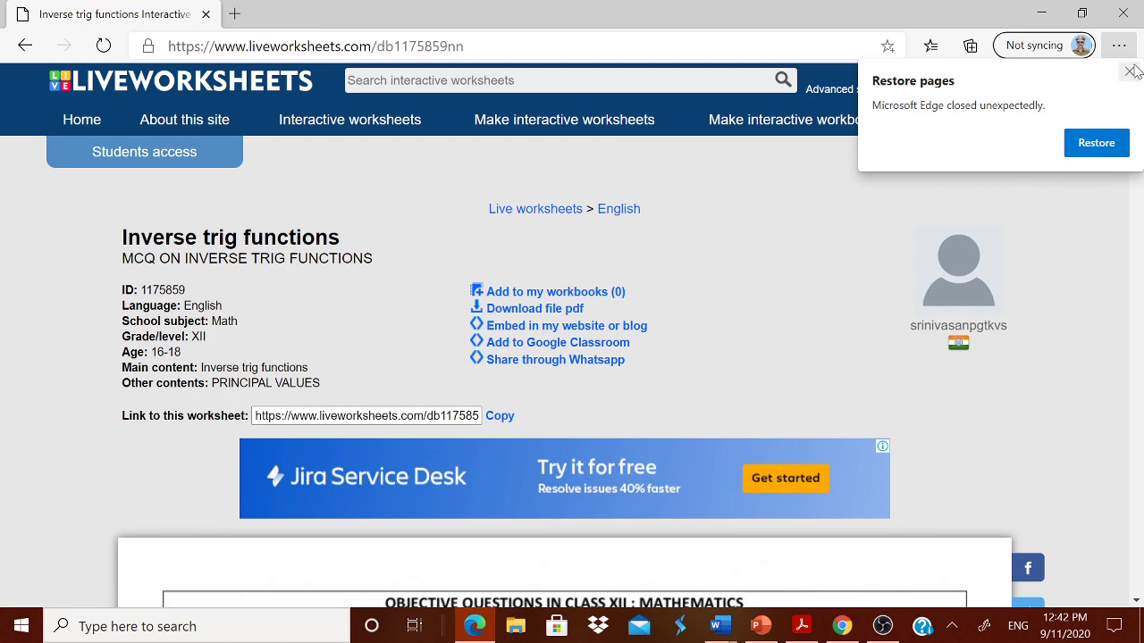
pyautogui.scroll(-3, 757, 278)
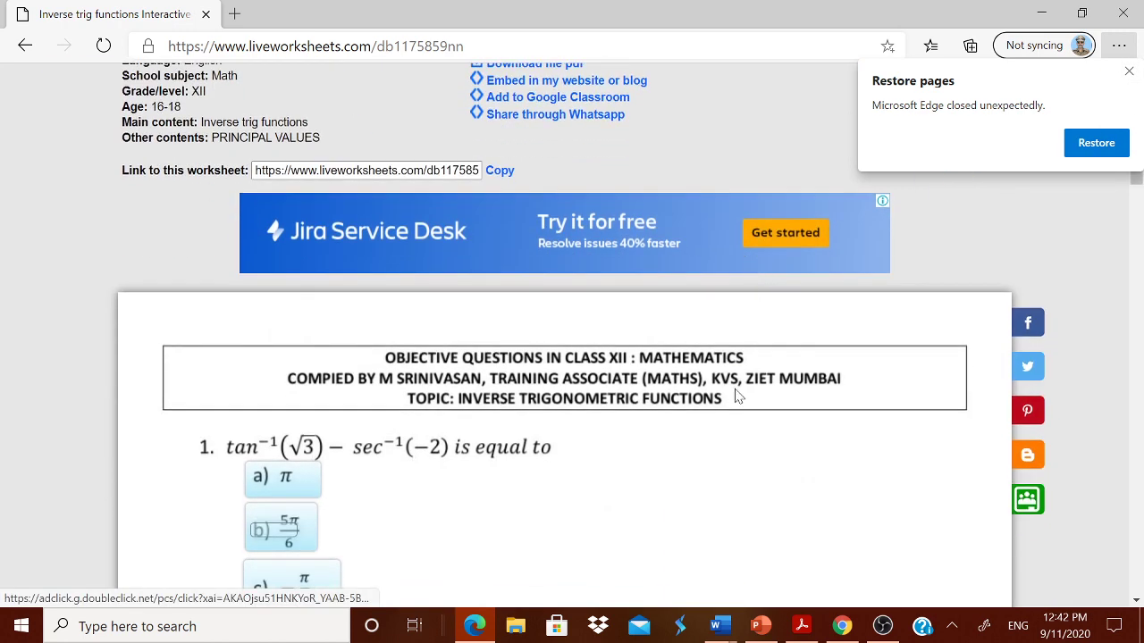
pyautogui.scroll(-2, 679, 518)
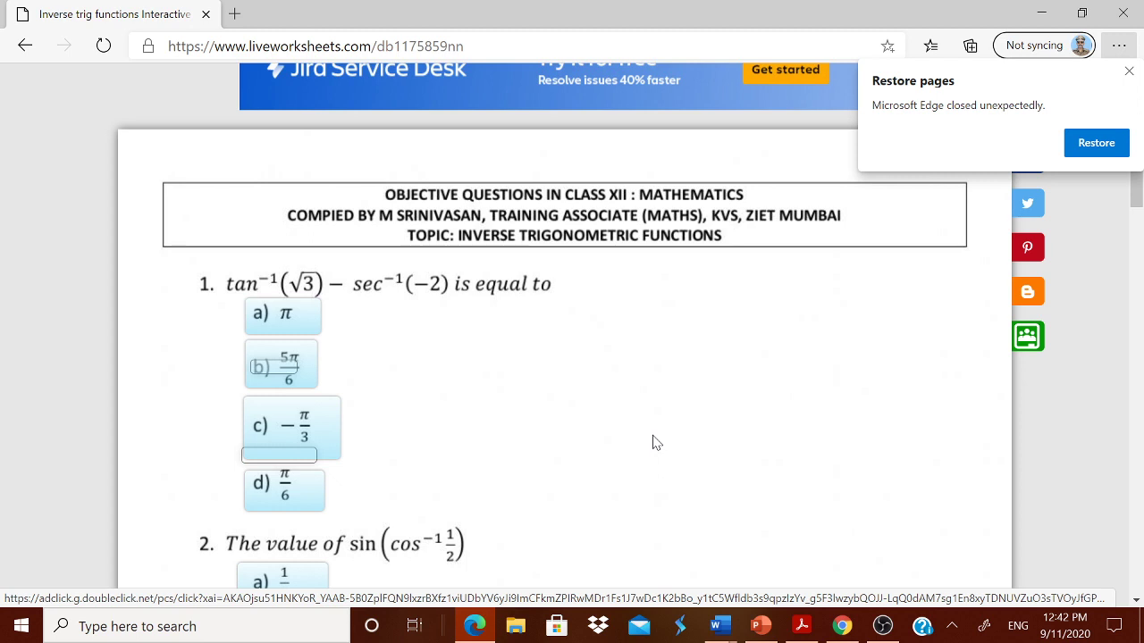
# - Answer the questions with −π/3, 1/2 and 2π/5, then finish the worksheet
pyautogui.click(297, 437)
pyautogui.scroll(-2, 500, 434)
pyautogui.scroll(-1, 526, 434)
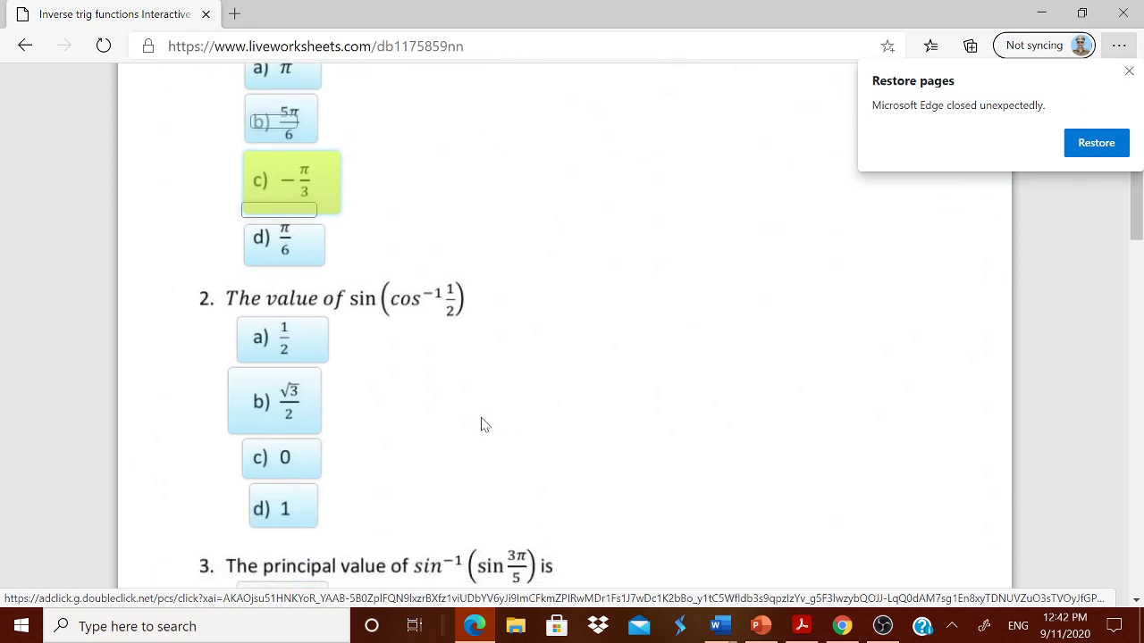
pyautogui.click(288, 353)
pyautogui.scroll(-4, 572, 382)
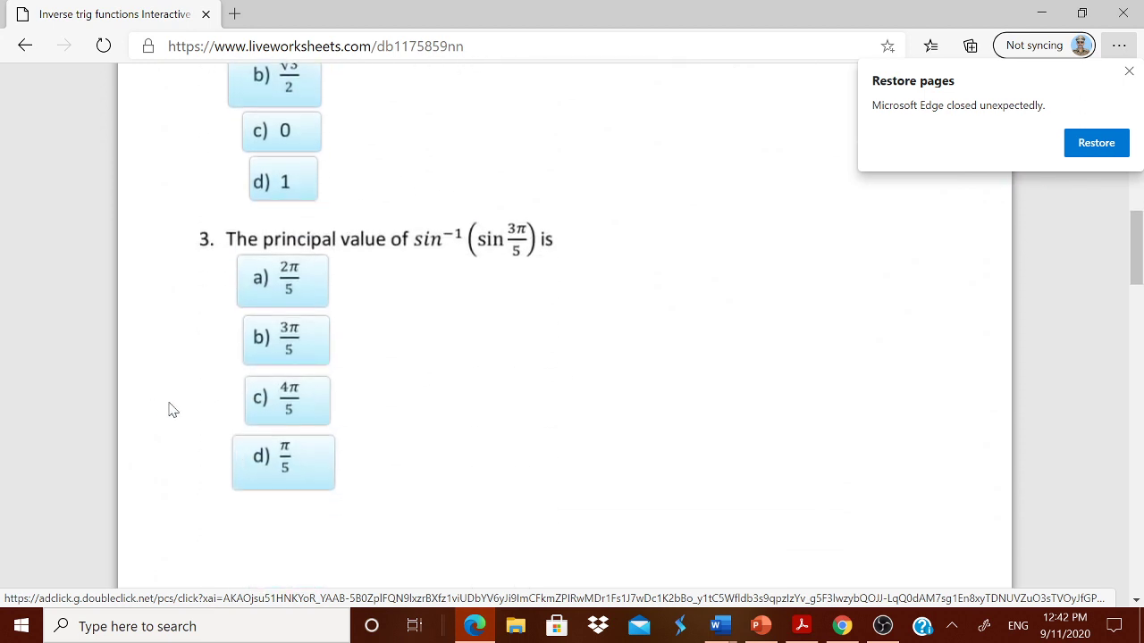
pyautogui.click(288, 285)
pyautogui.scroll(-5, 558, 436)
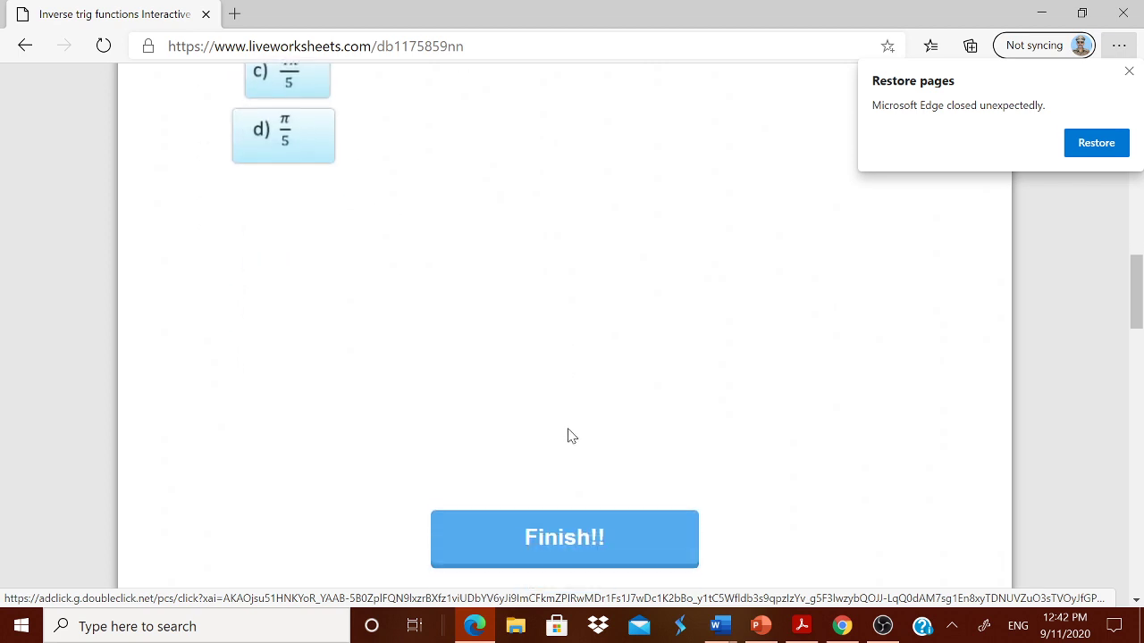
pyautogui.click(582, 455)
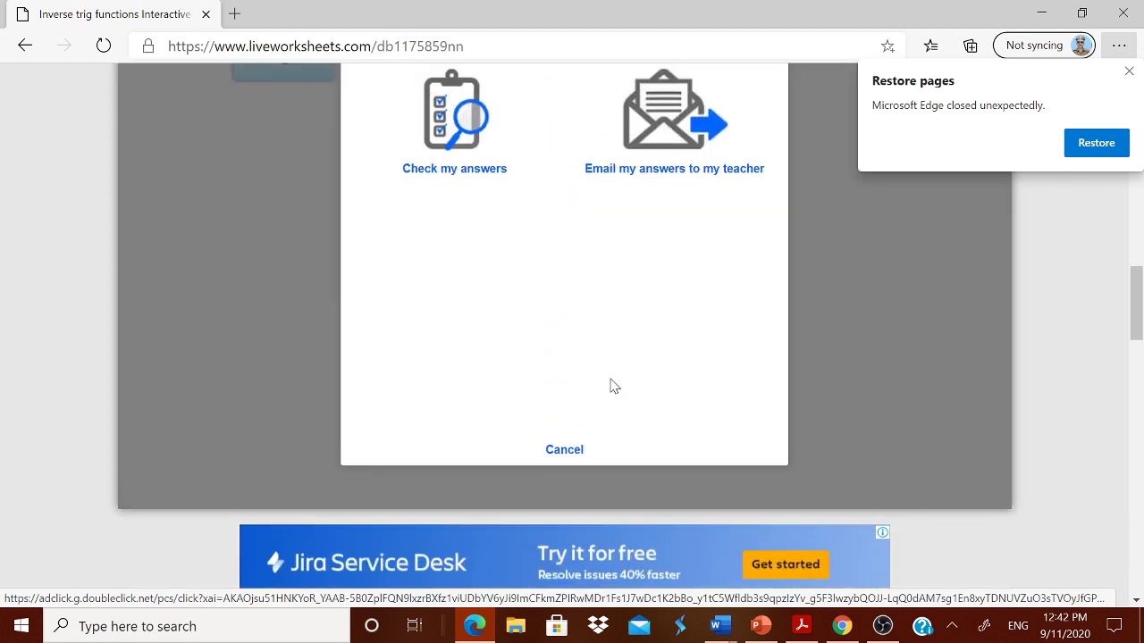
# - Choose to email the answers with name STUDENT 1, group CLASS XII, subject MATHS, then return to Chrome
pyautogui.scroll(2, 590, 380)
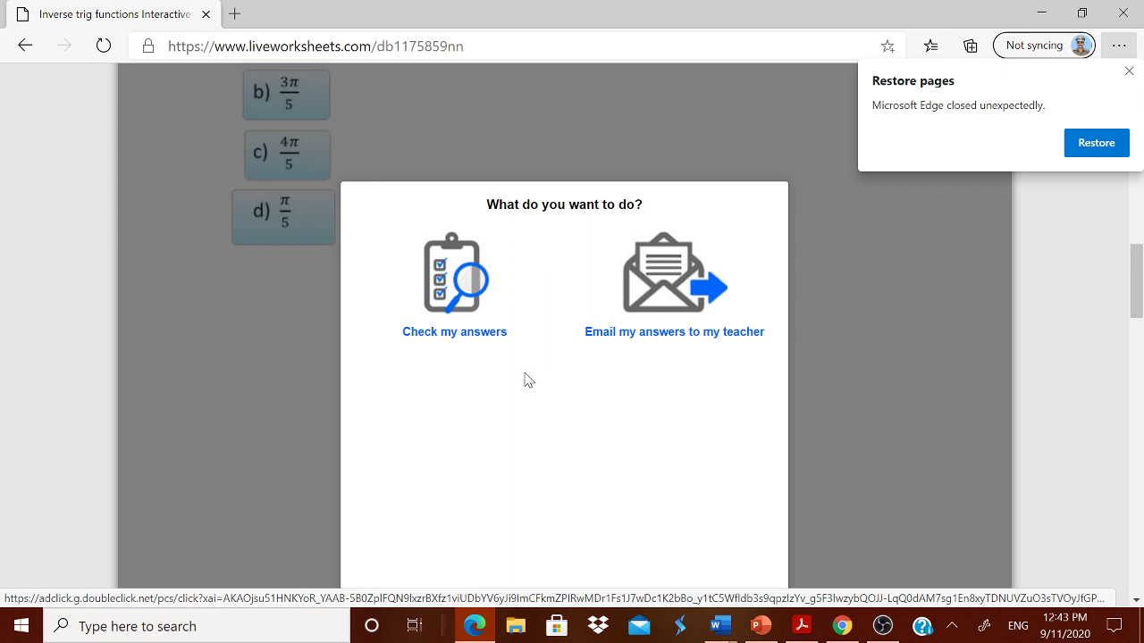
pyautogui.click(684, 311)
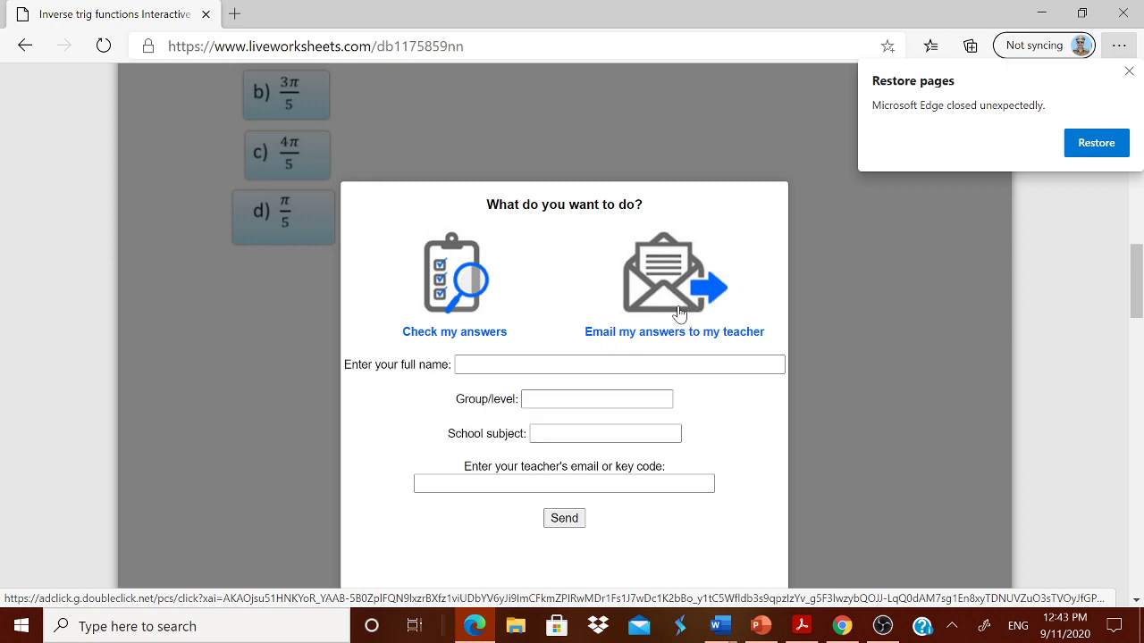
pyautogui.click(619, 365)
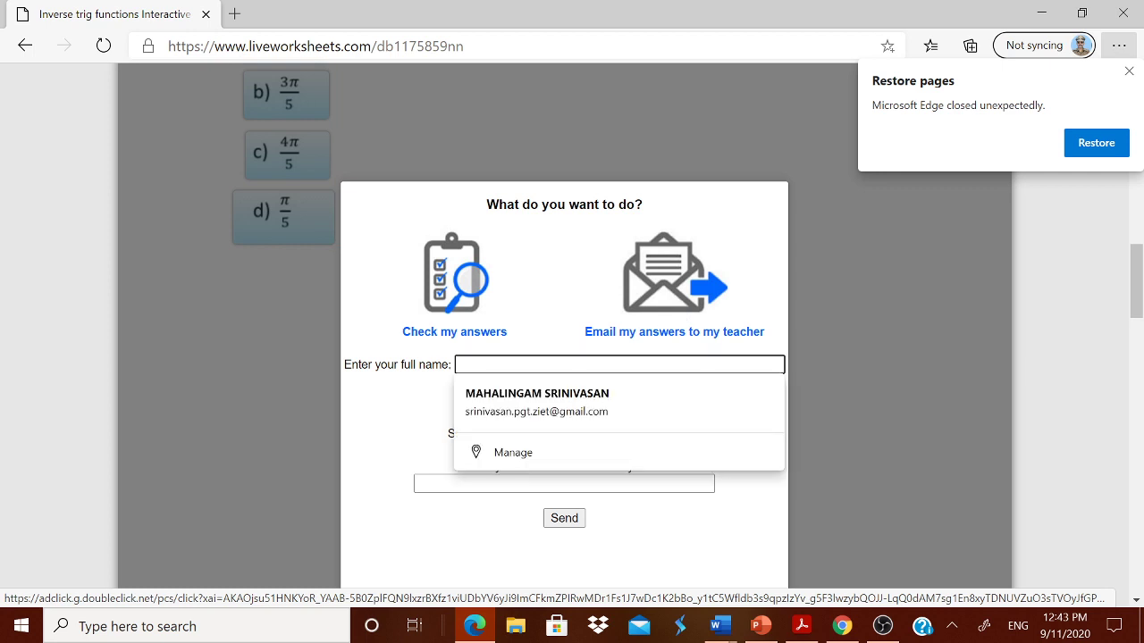
pyautogui.write('STUDENT 1')
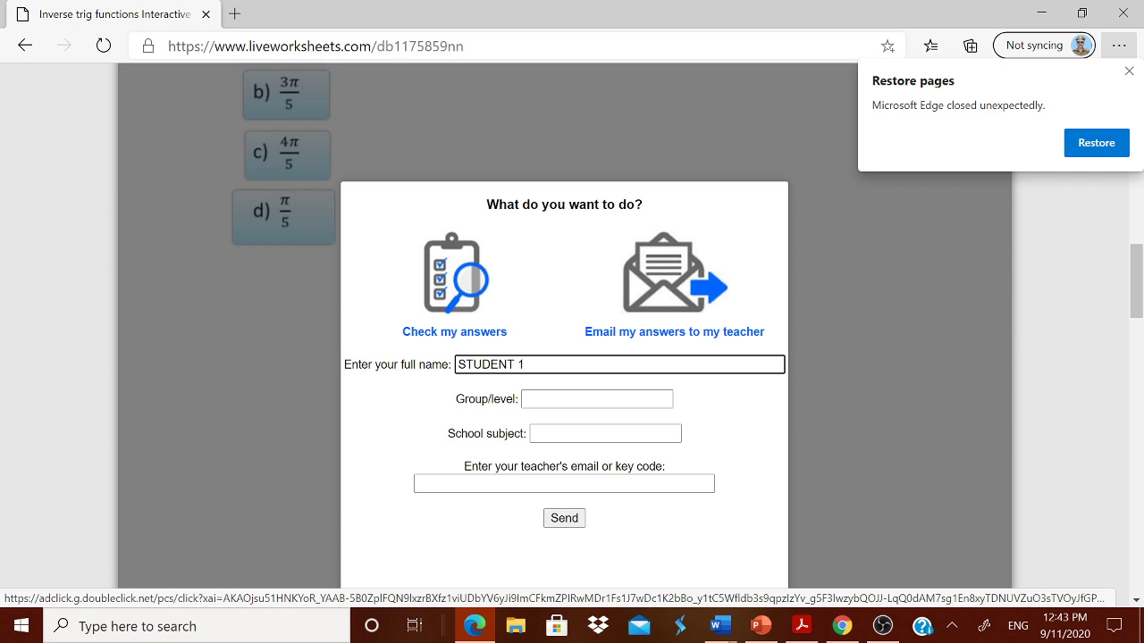
pyautogui.click(597, 399)
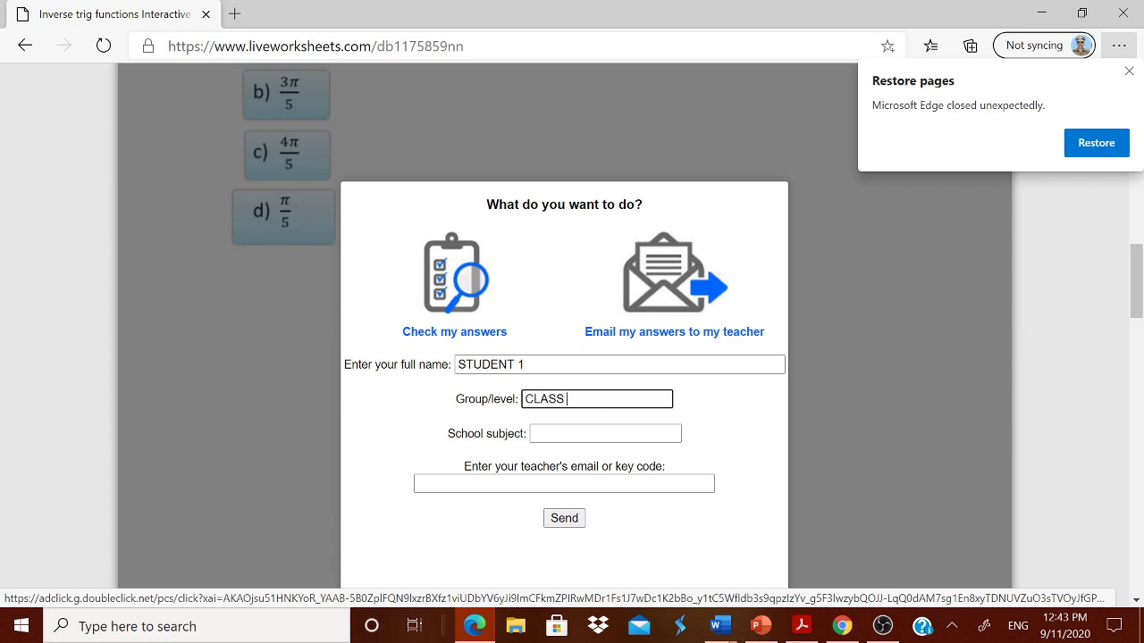
pyautogui.click(605, 434)
pyautogui.write('MATHS')
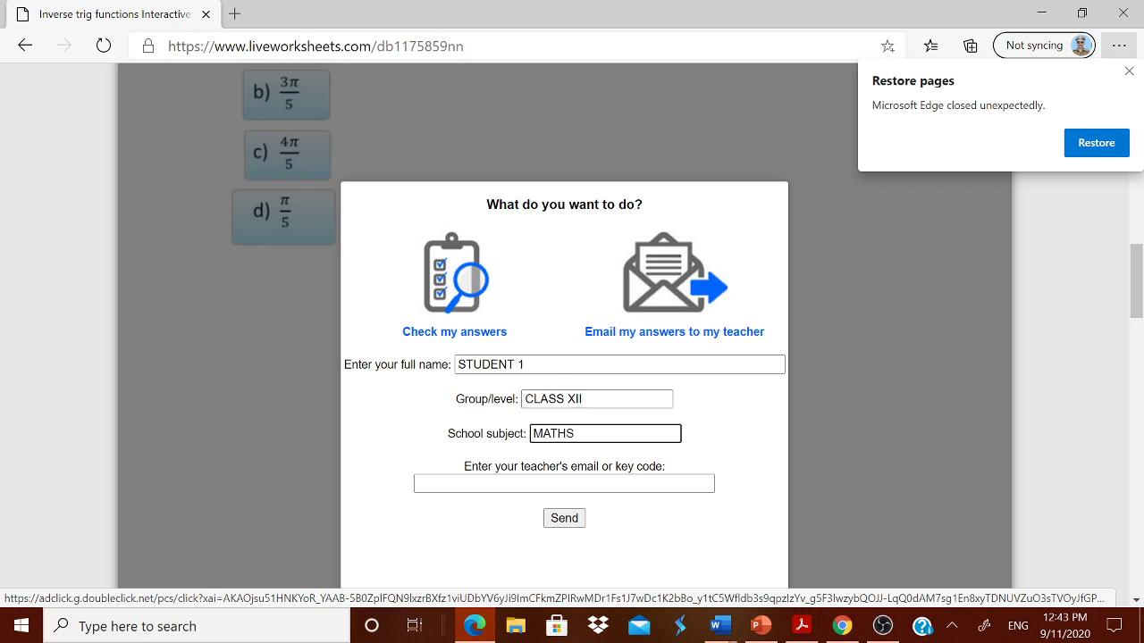
pyautogui.press('Tab')
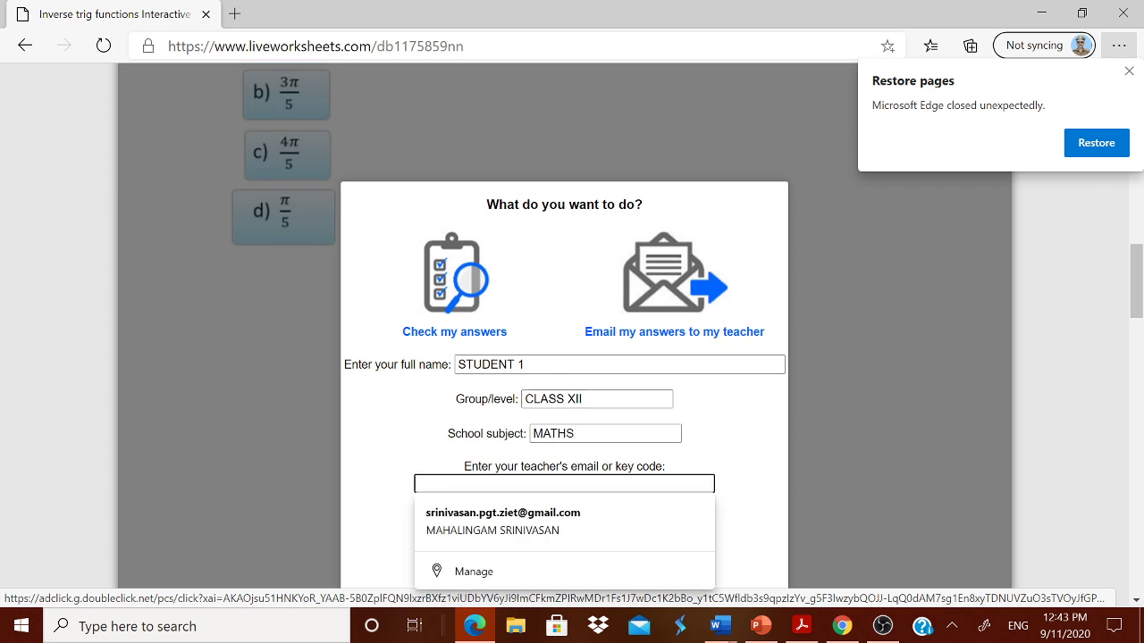
pyautogui.click(860, 466)
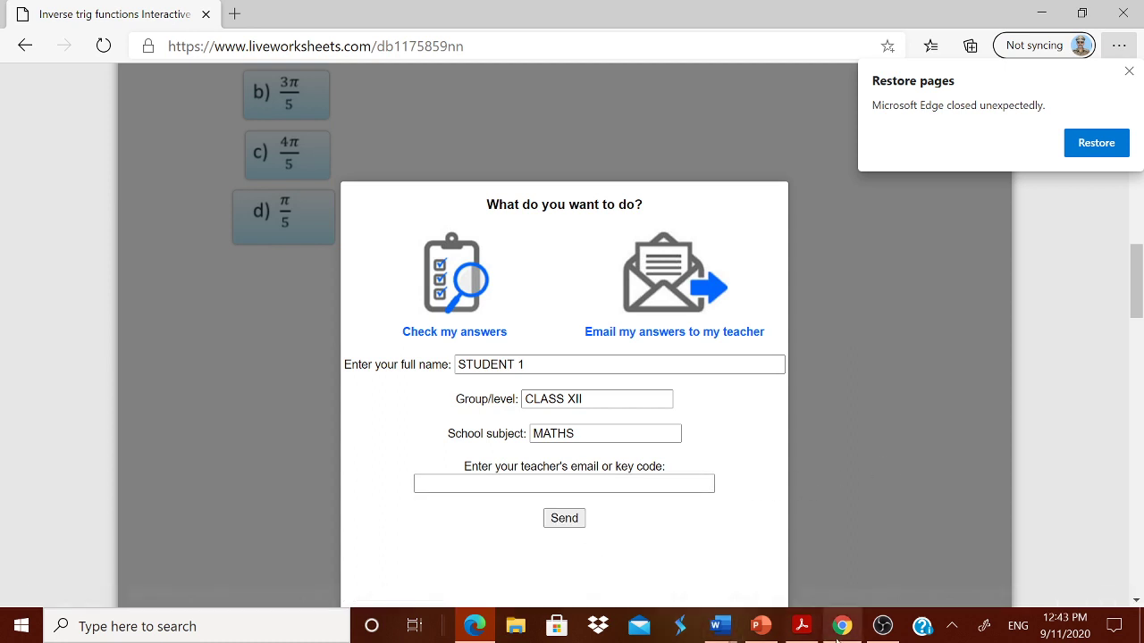
pyautogui.hotkey('alt', 'Tab')
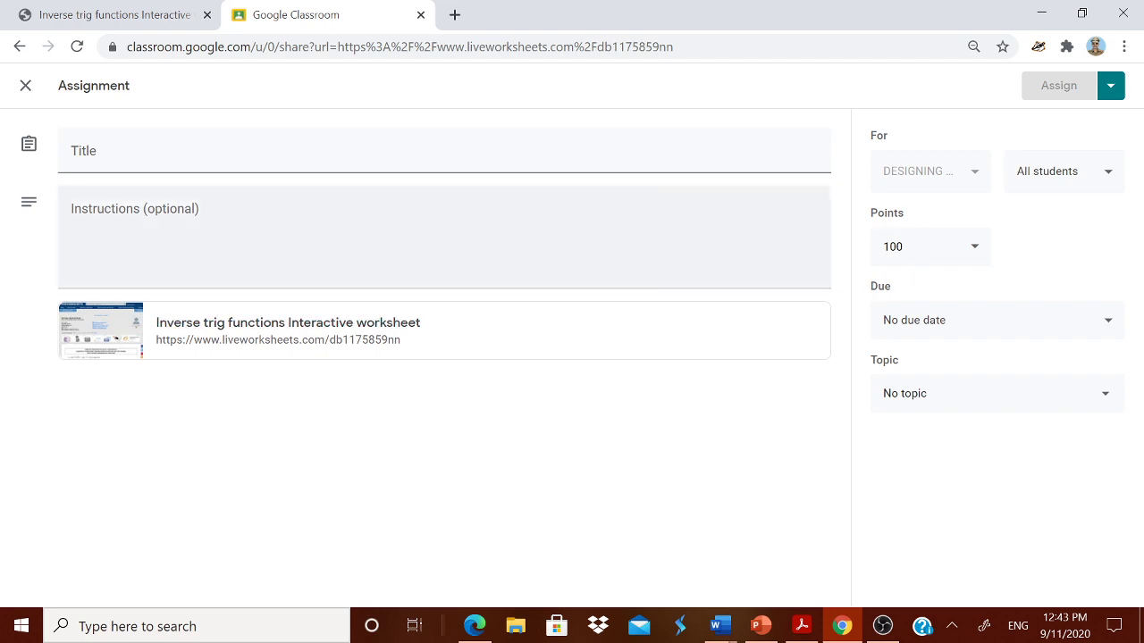
# - Copy the teacher account's key code from the My account page in Chrome
pyautogui.click(140, 25)
pyautogui.scroll(2, 1027, 134)
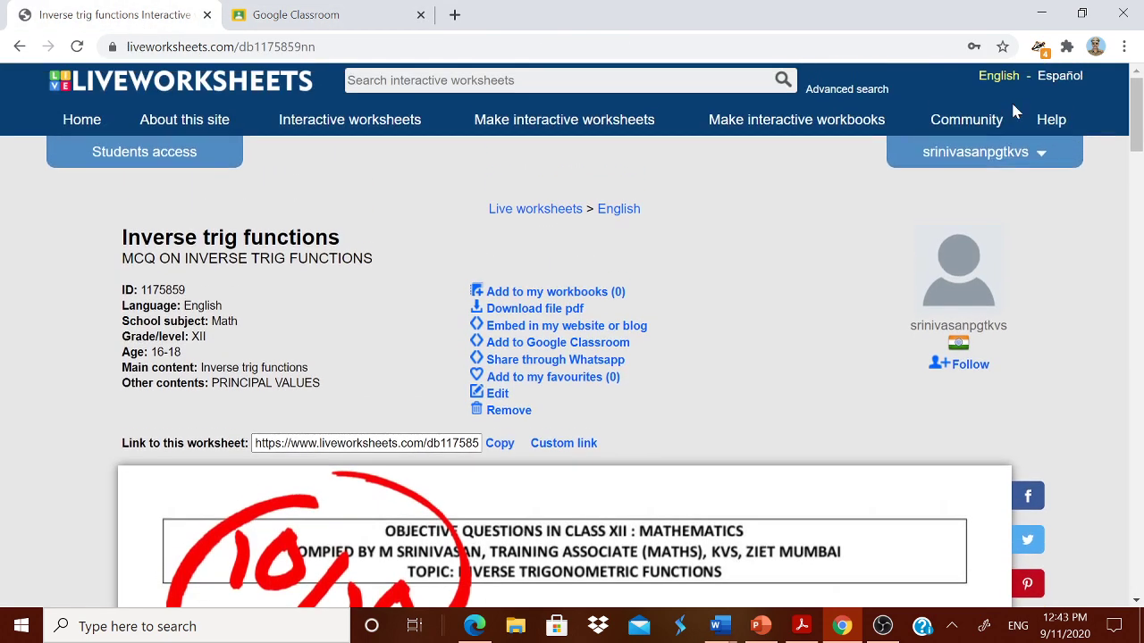
pyautogui.moveTo(1023, 154)
pyautogui.click(991, 450)
pyautogui.scroll(-3, 366, 464)
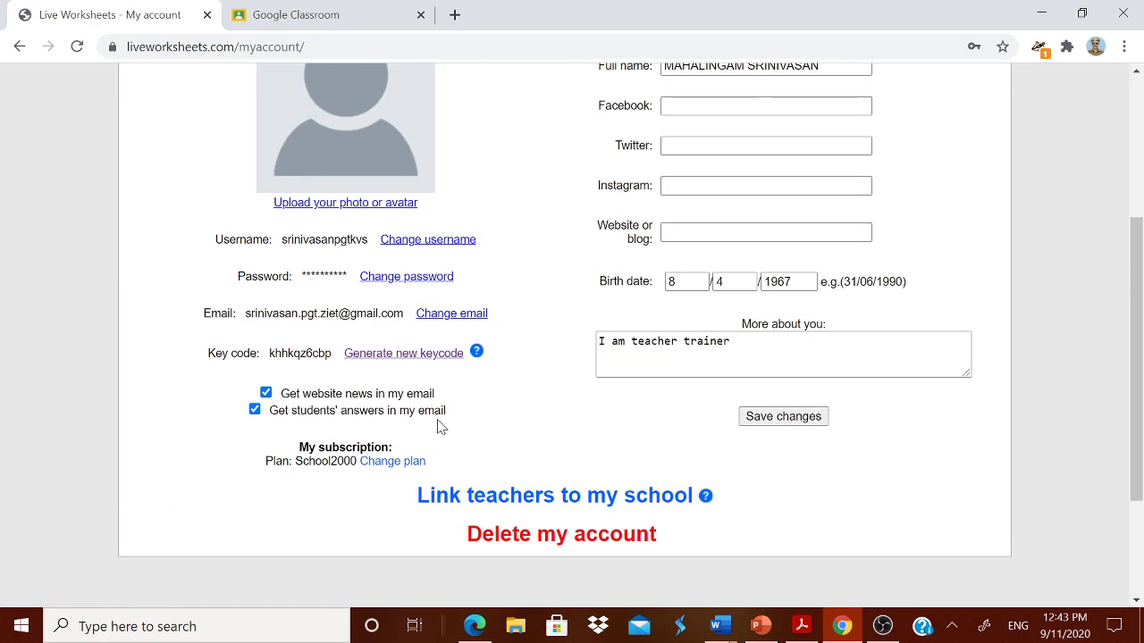
pyautogui.moveTo(268, 352); pyautogui.dragTo(334, 353)
pyautogui.hotkey('ctrl', 'c')
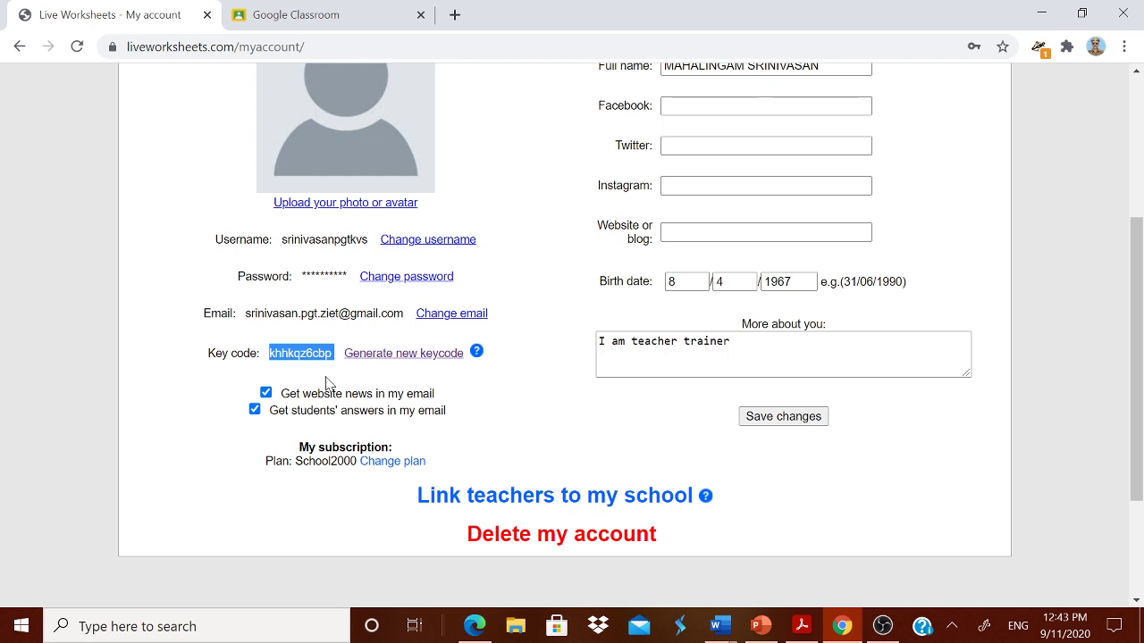
# - Paste the key code as recipient in Edge, send the answers, and confirm
pyautogui.click(474, 625)
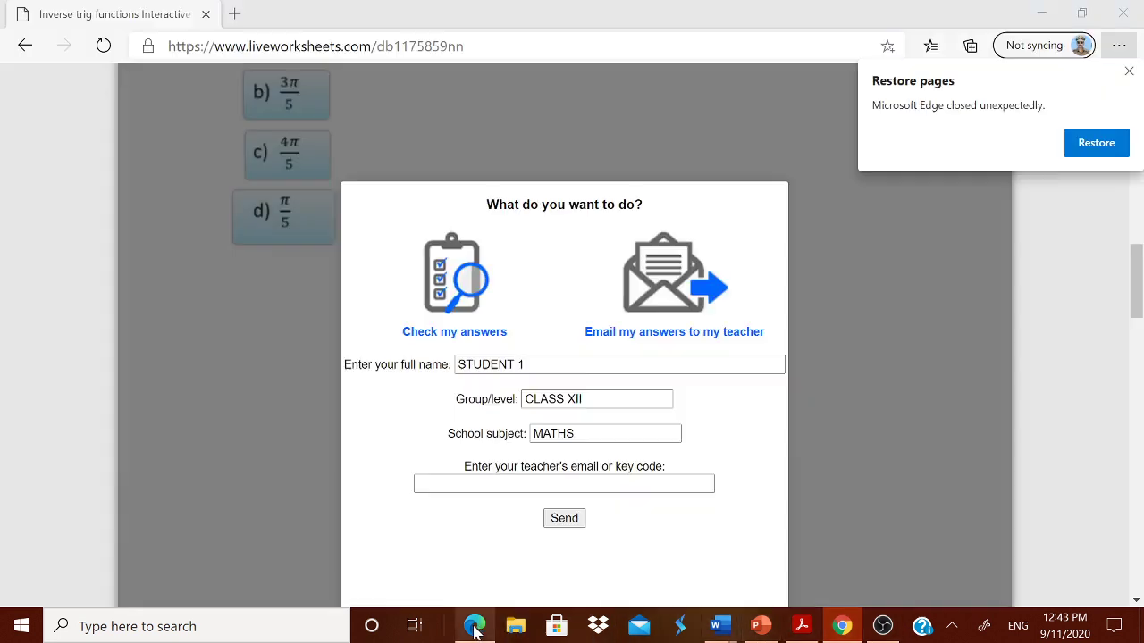
pyautogui.click(564, 483)
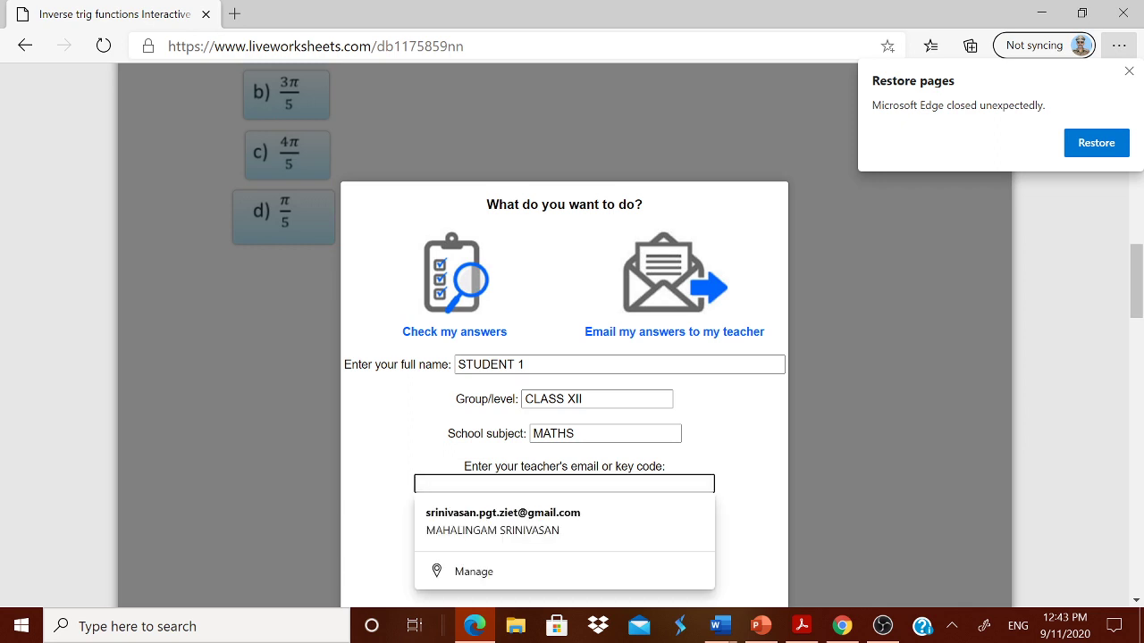
pyautogui.hotkey('ctrl', 'v')
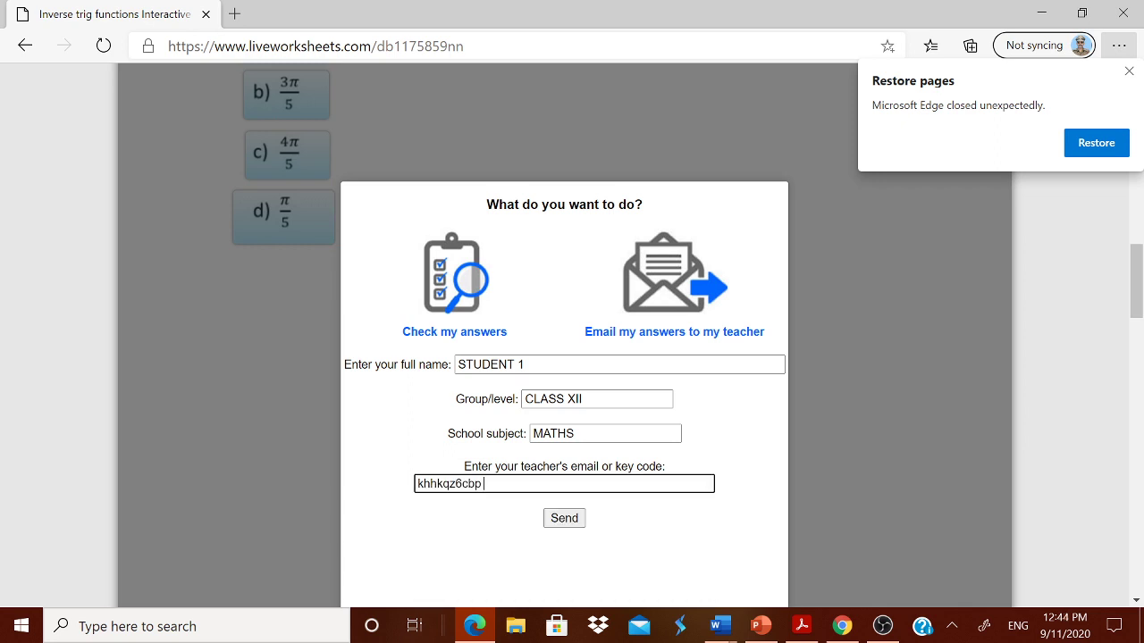
pyautogui.click(567, 524)
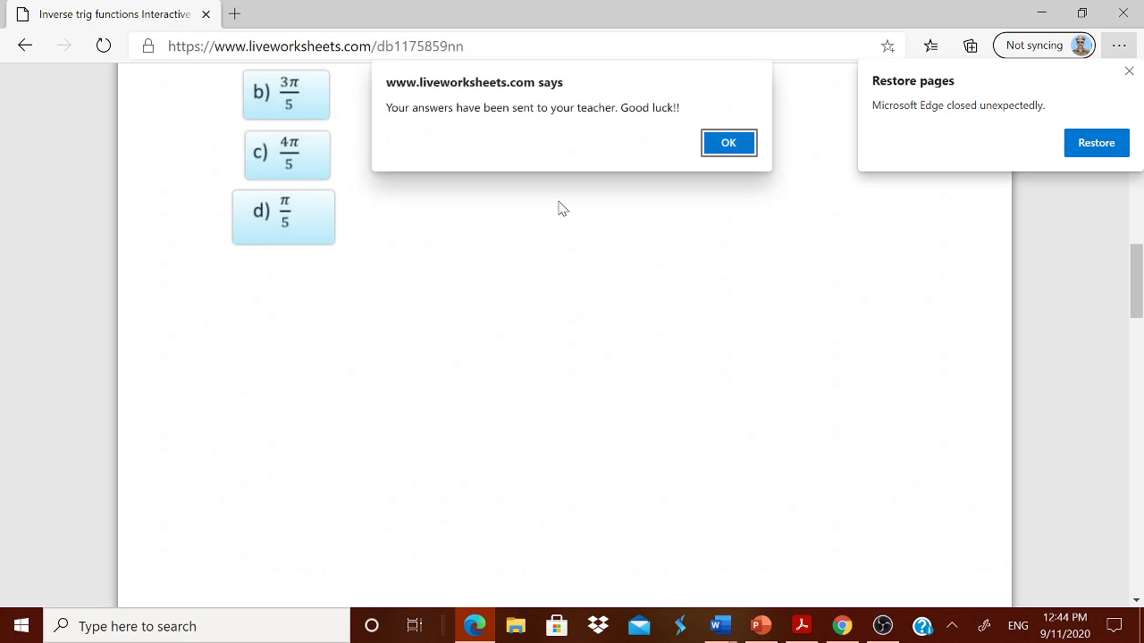
pyautogui.click(731, 146)
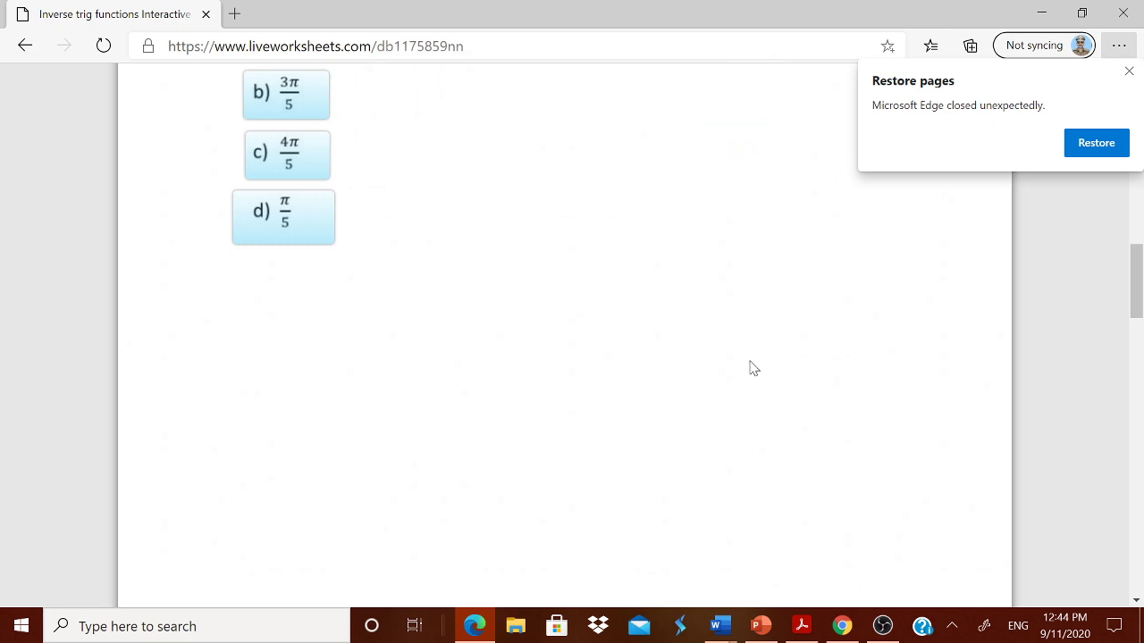
pyautogui.click(842, 626)
# - Go to the My students page from the username menu
pyautogui.scroll(3, 658, 235)
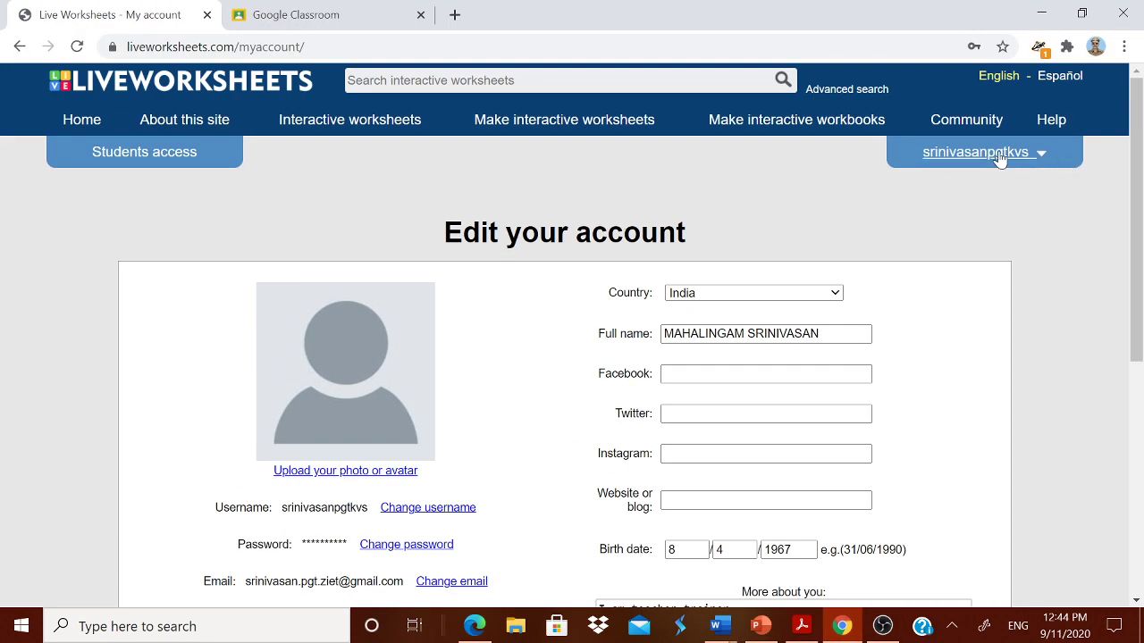
pyautogui.moveTo(996, 161)
pyautogui.moveTo(933, 159)
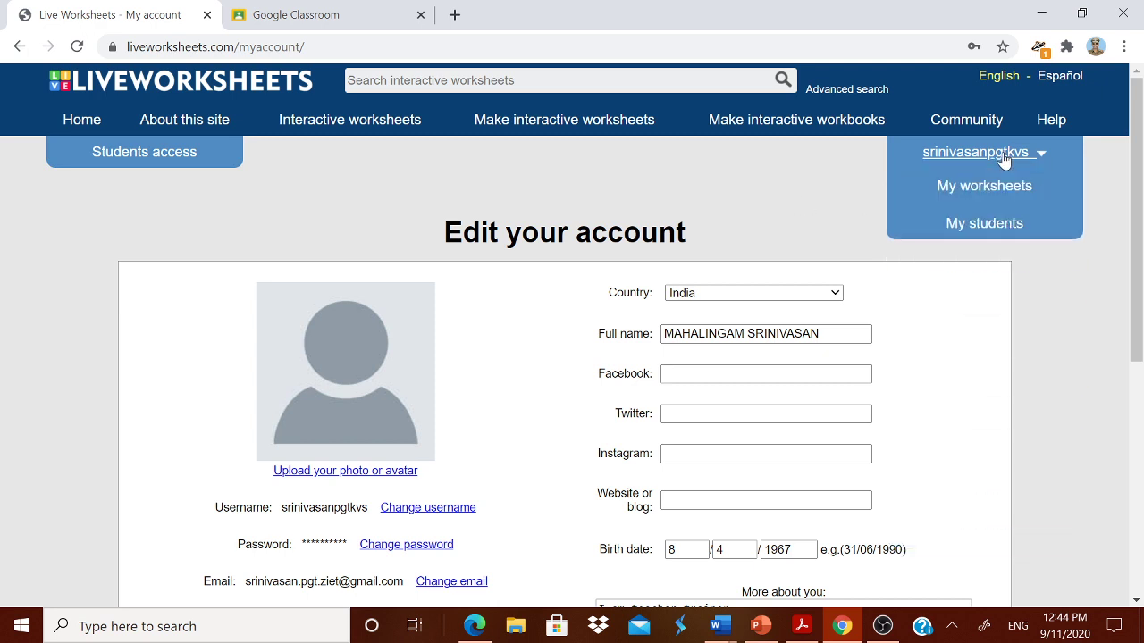
pyautogui.click(994, 227)
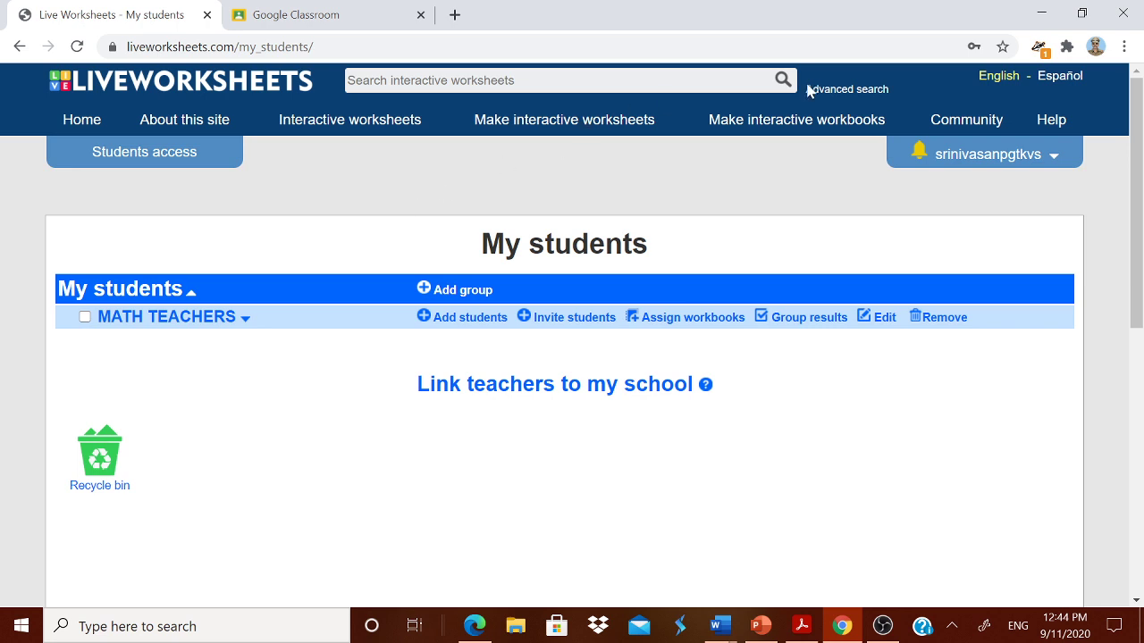
# - Review STUDENT 1's submitted answers scoring 6.7 from Notifications, then return to My students
pyautogui.click(948, 163)
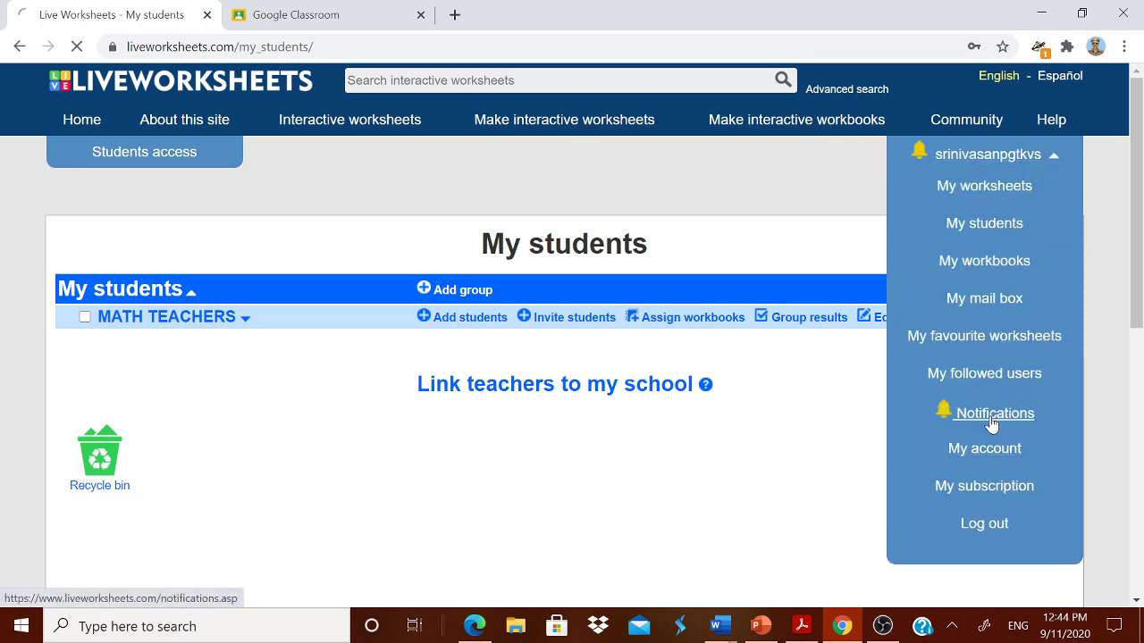
pyautogui.click(991, 422)
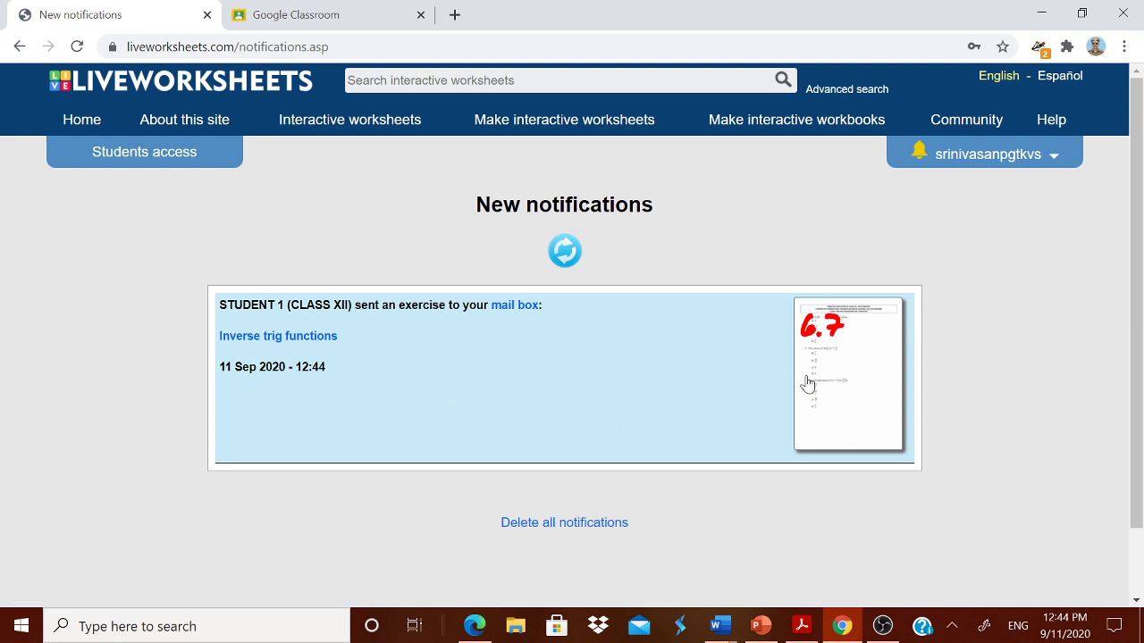
pyautogui.click(807, 390)
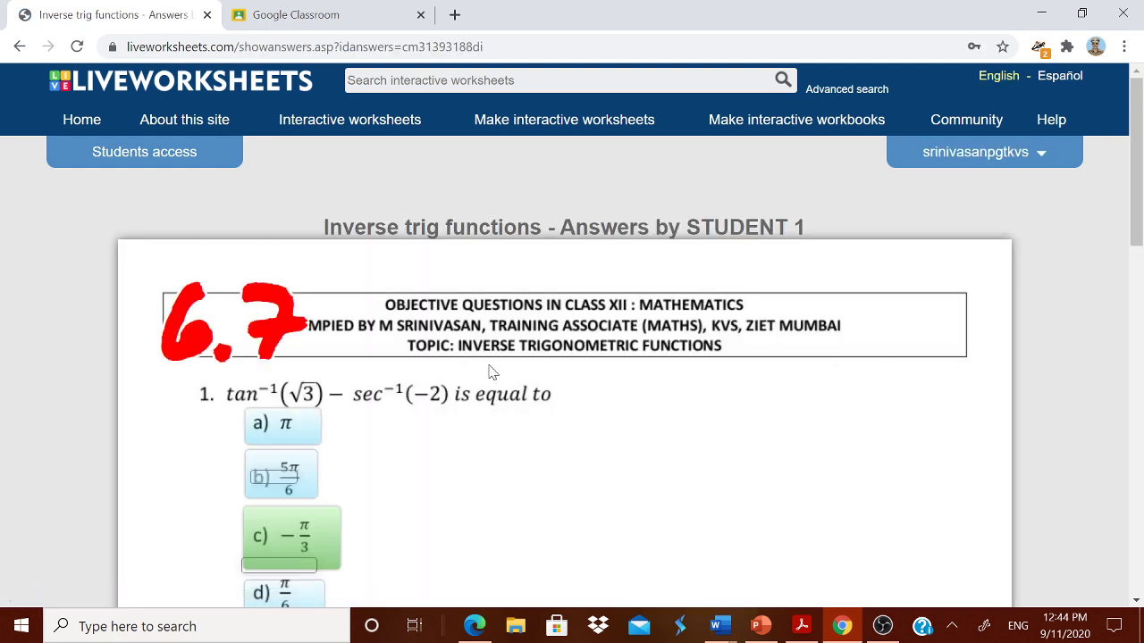
pyautogui.scroll(-6, 467, 464)
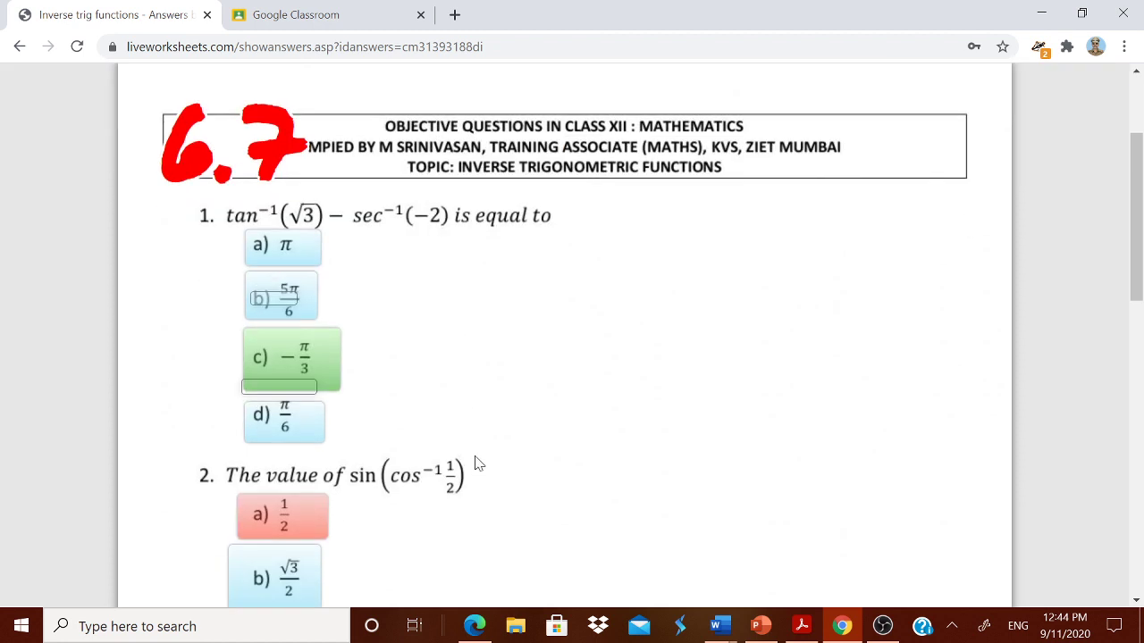
pyautogui.scroll(4, 590, 432)
pyautogui.scroll(-2, 613, 376)
pyautogui.scroll(4, 613, 376)
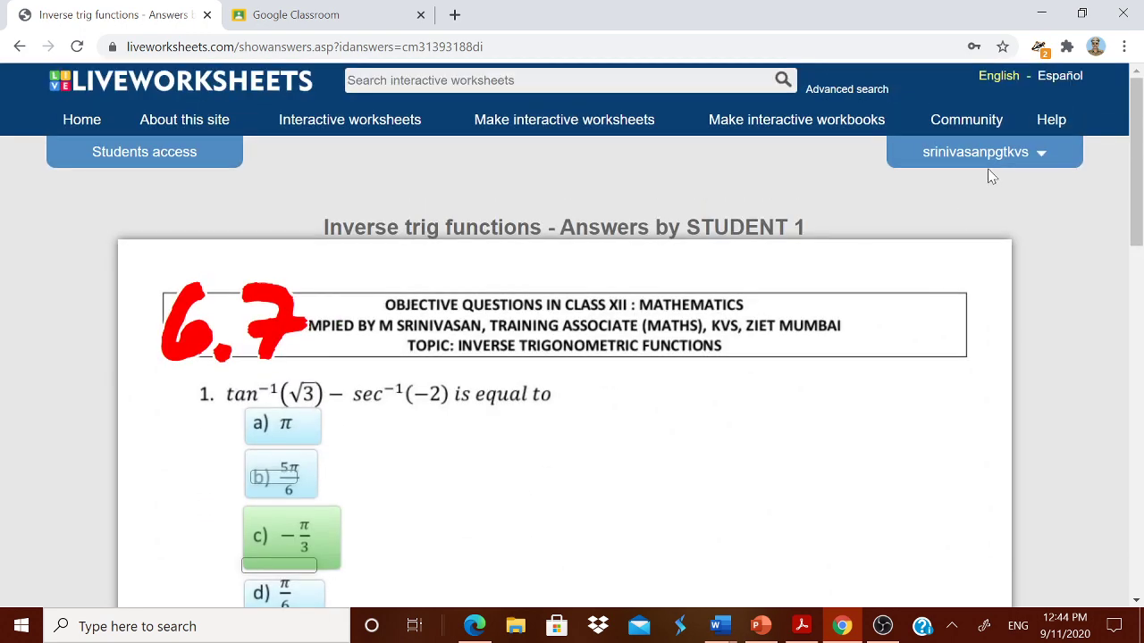
pyautogui.click(978, 154)
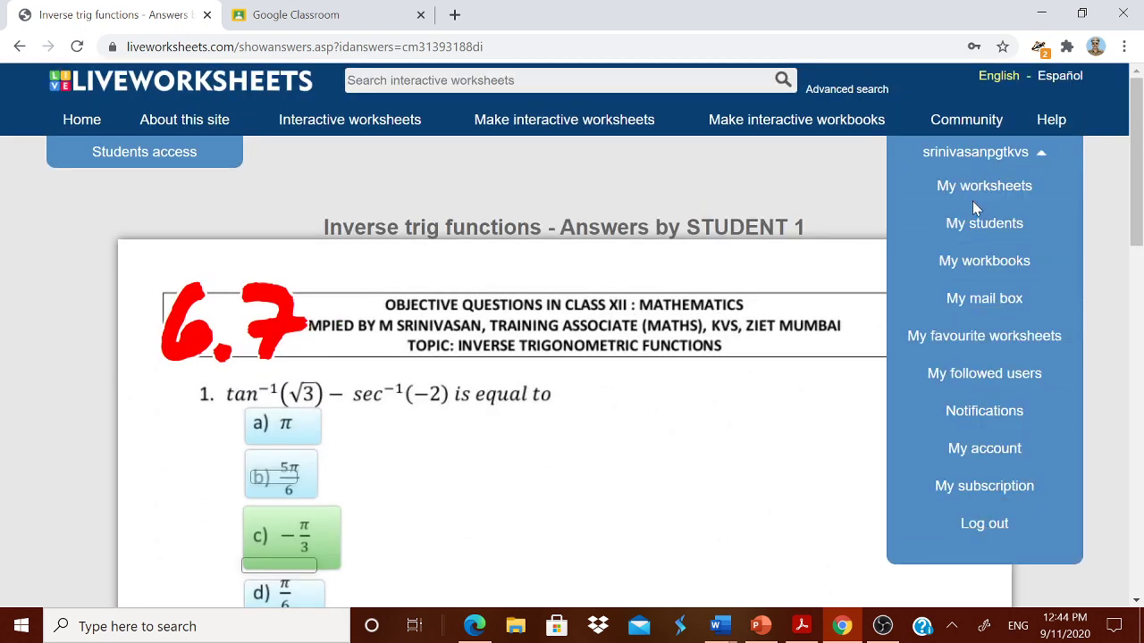
pyautogui.click(981, 225)
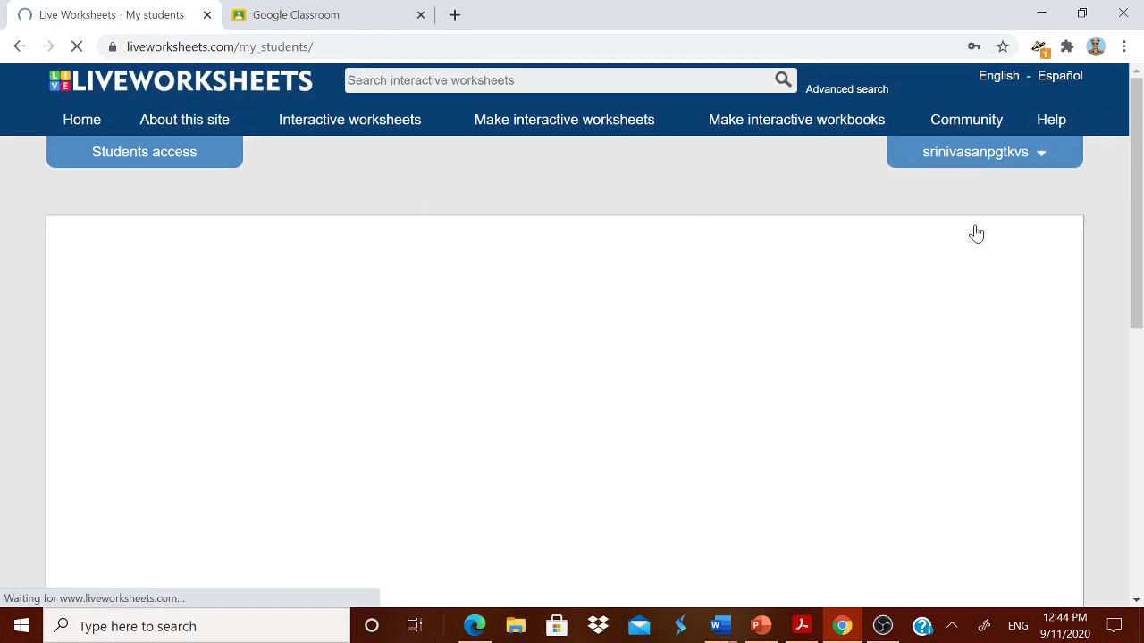
# - Delete the test student's 6.7/10 Inverse trig functions submission from My mail box, leaving it empty
pyautogui.click(1008, 154)
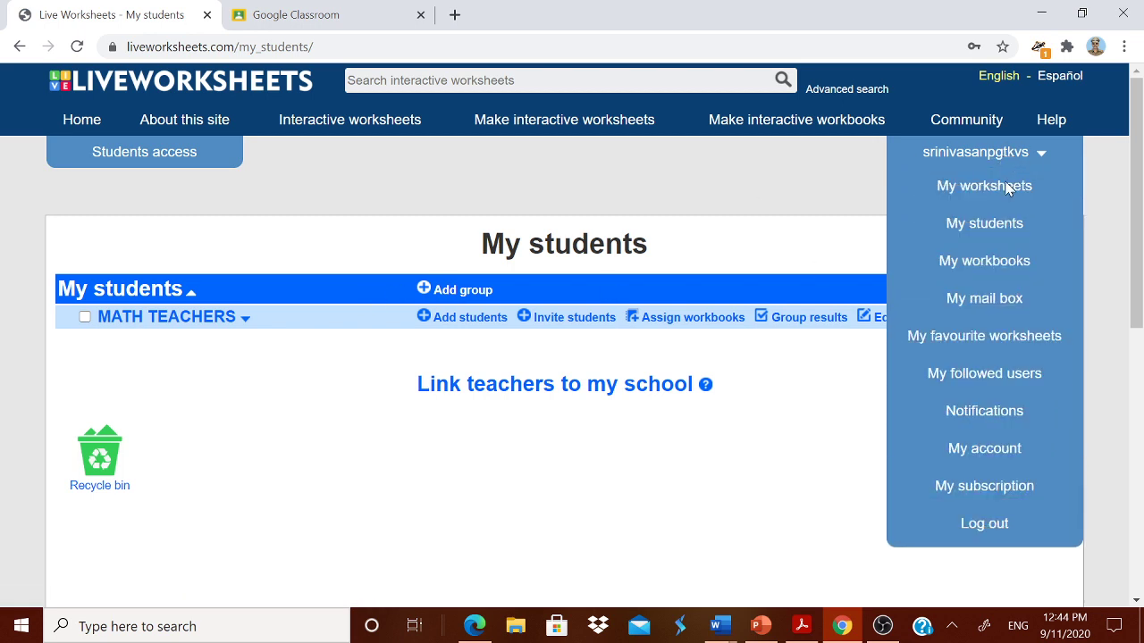
pyautogui.click(972, 305)
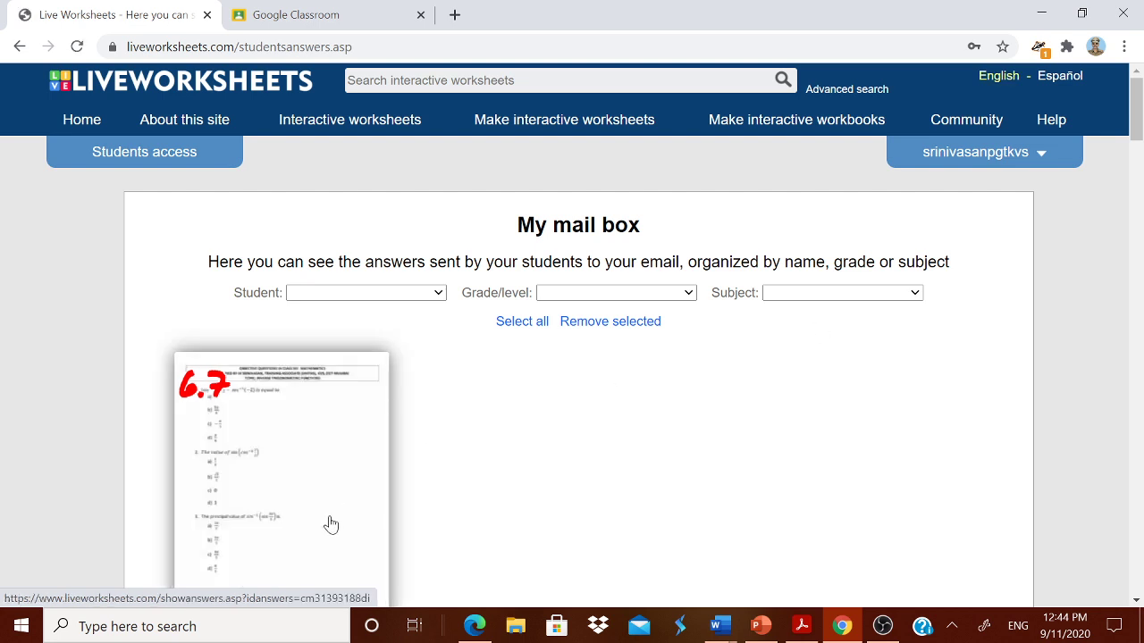
pyautogui.scroll(-1, 485, 459)
pyautogui.scroll(-1, 485, 459)
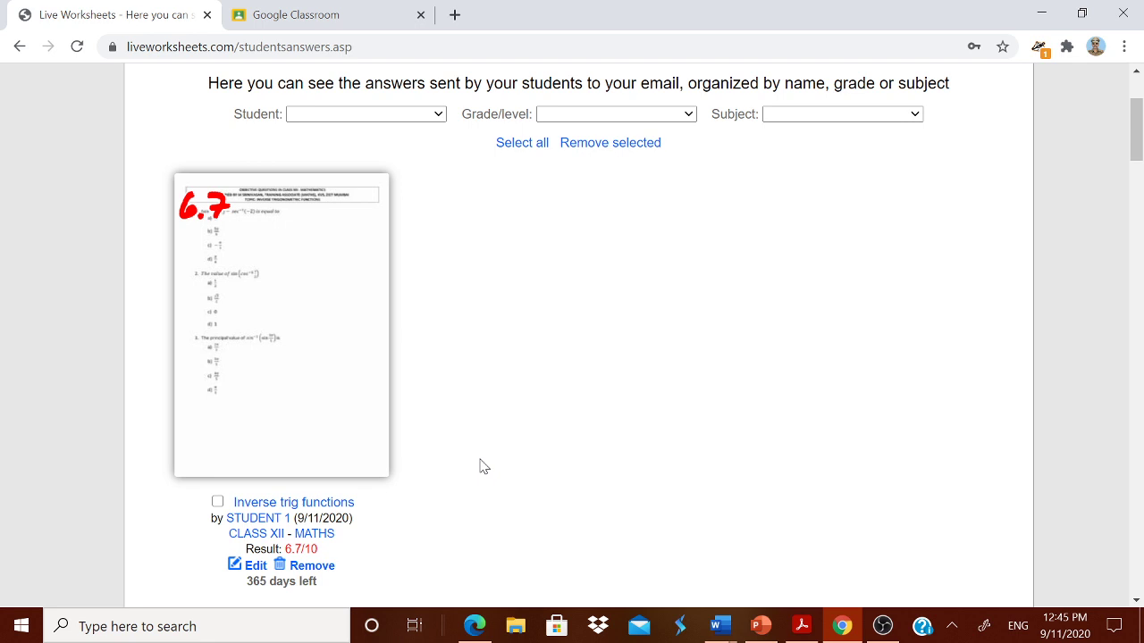
pyautogui.click(217, 502)
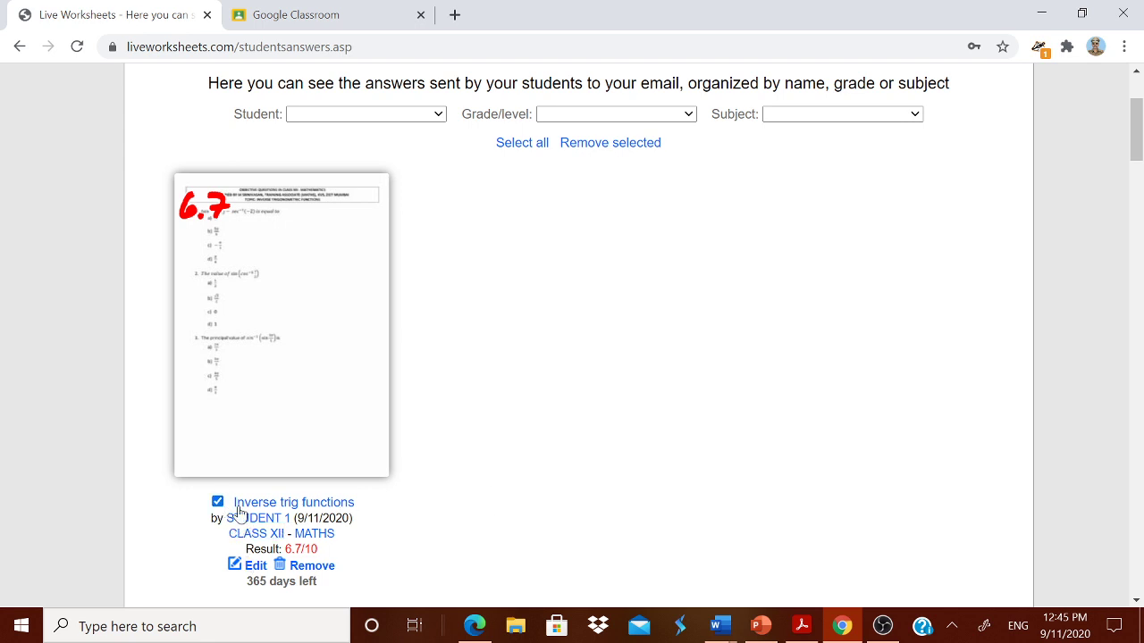
pyautogui.click(313, 566)
pyautogui.click(565, 279)
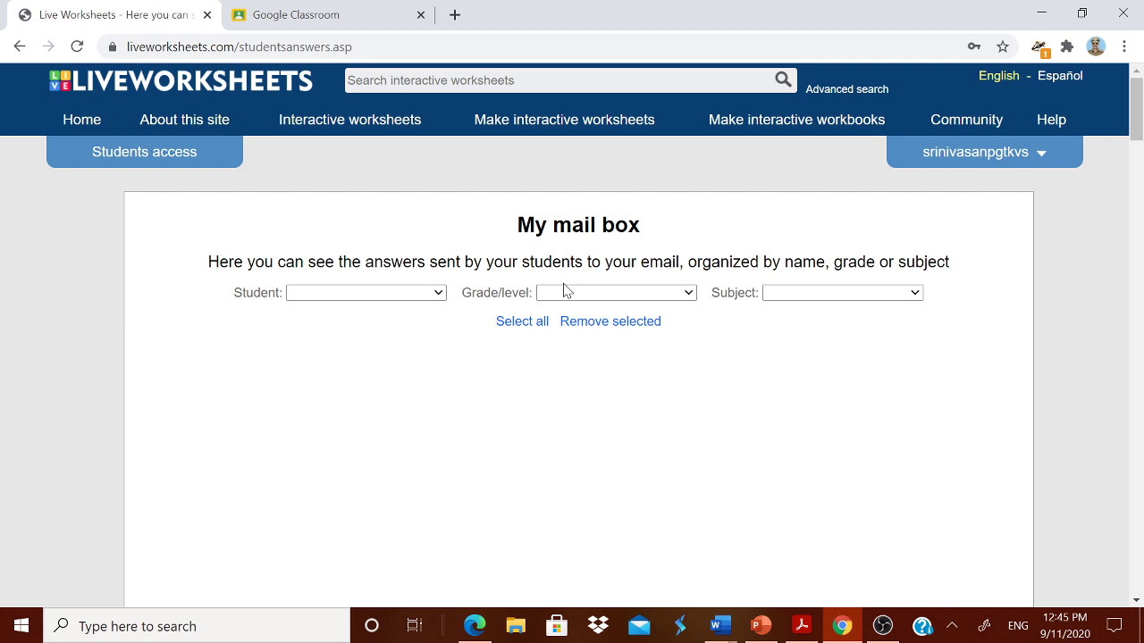
pyautogui.click(801, 626)
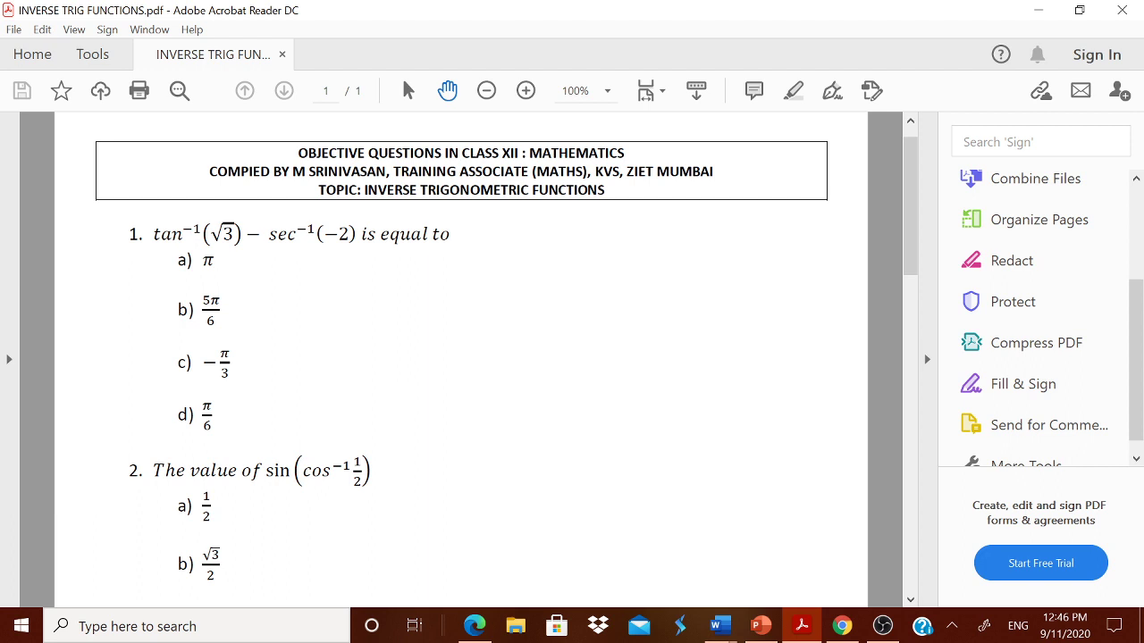
pyautogui.click(841, 625)
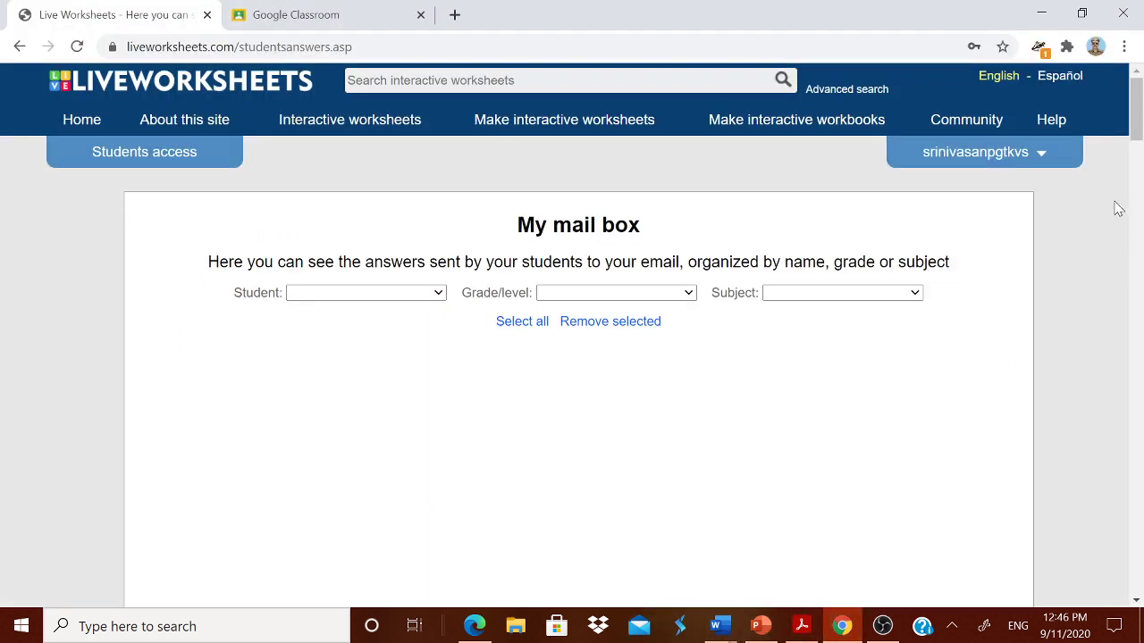
# - Open the Inverse trig functions worksheet page from the My worksheets list
pyautogui.click(983, 157)
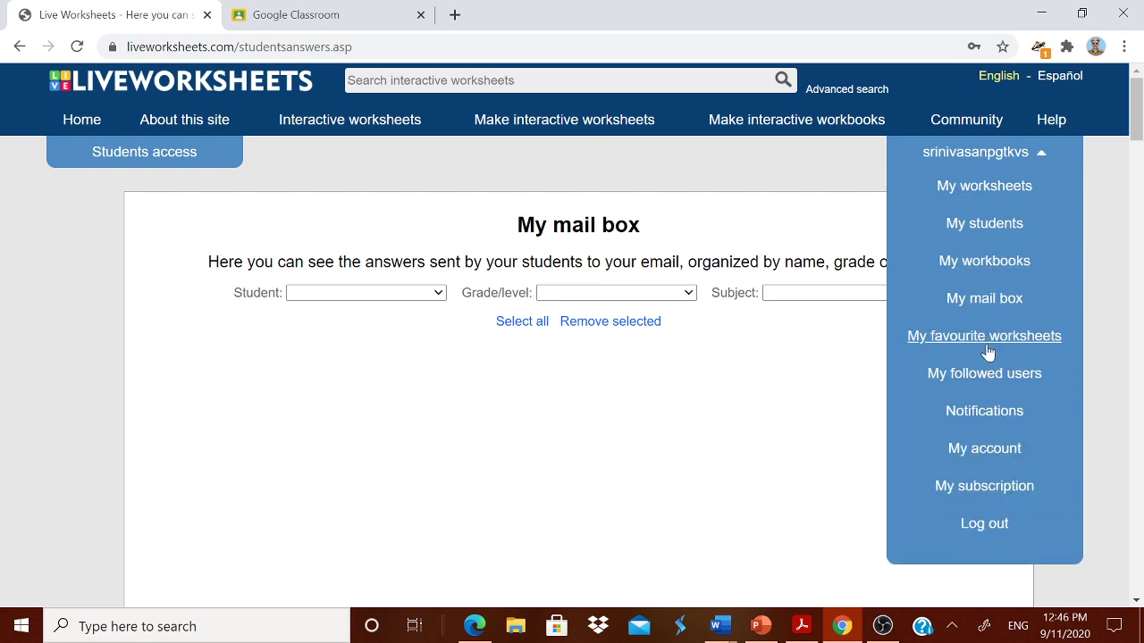
pyautogui.click(994, 189)
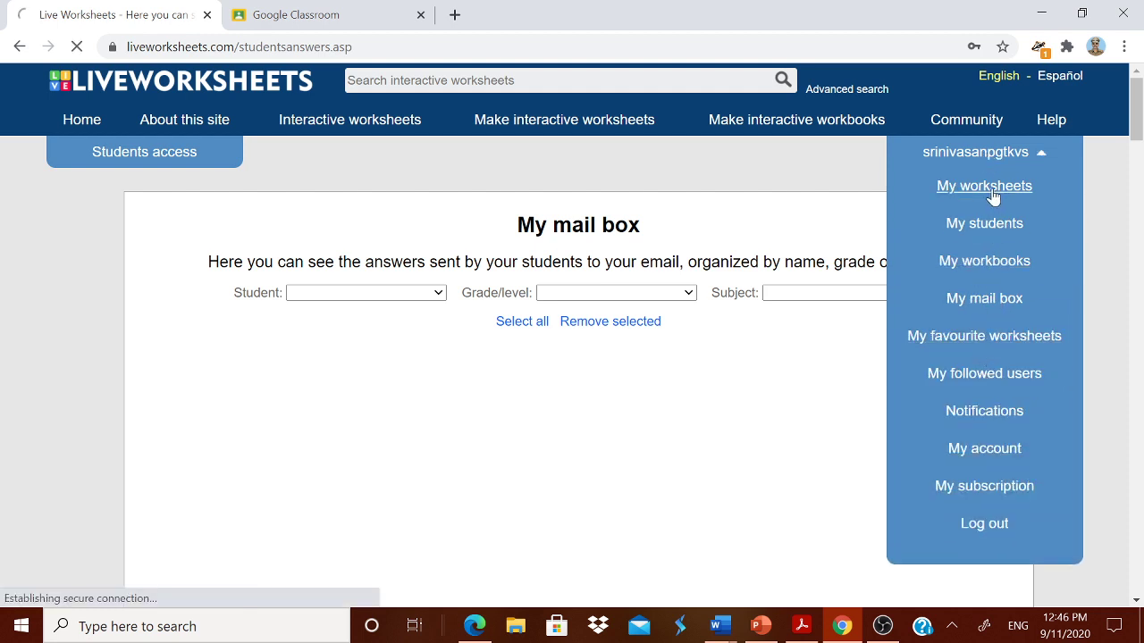
pyautogui.scroll(-2, 268, 492)
pyautogui.click(236, 462)
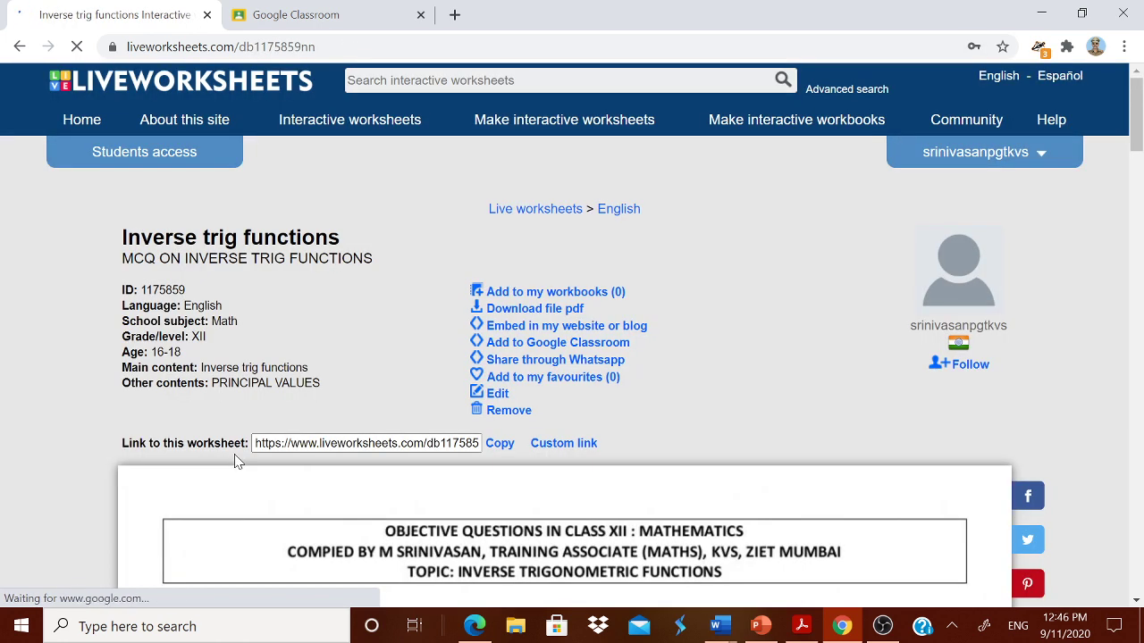